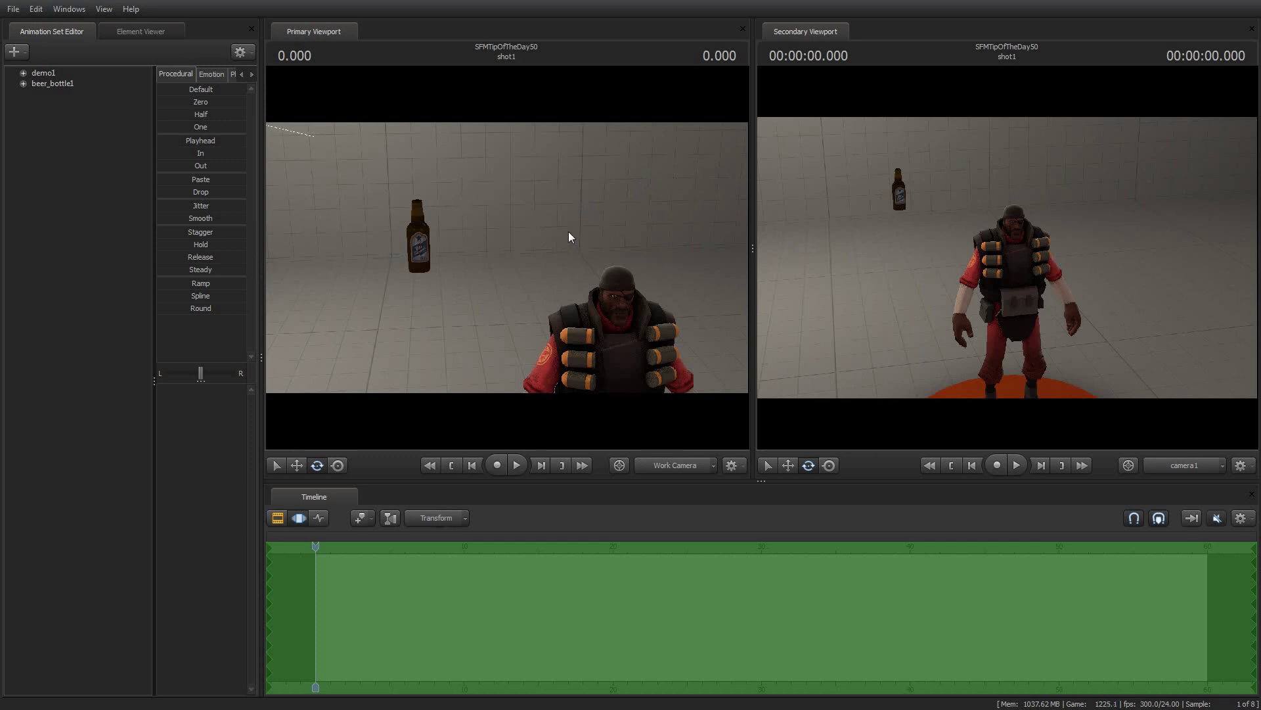
Browse for a model to add as a new animation set, filtering all mods by "helper".
click(26, 52)
click(90, 99)
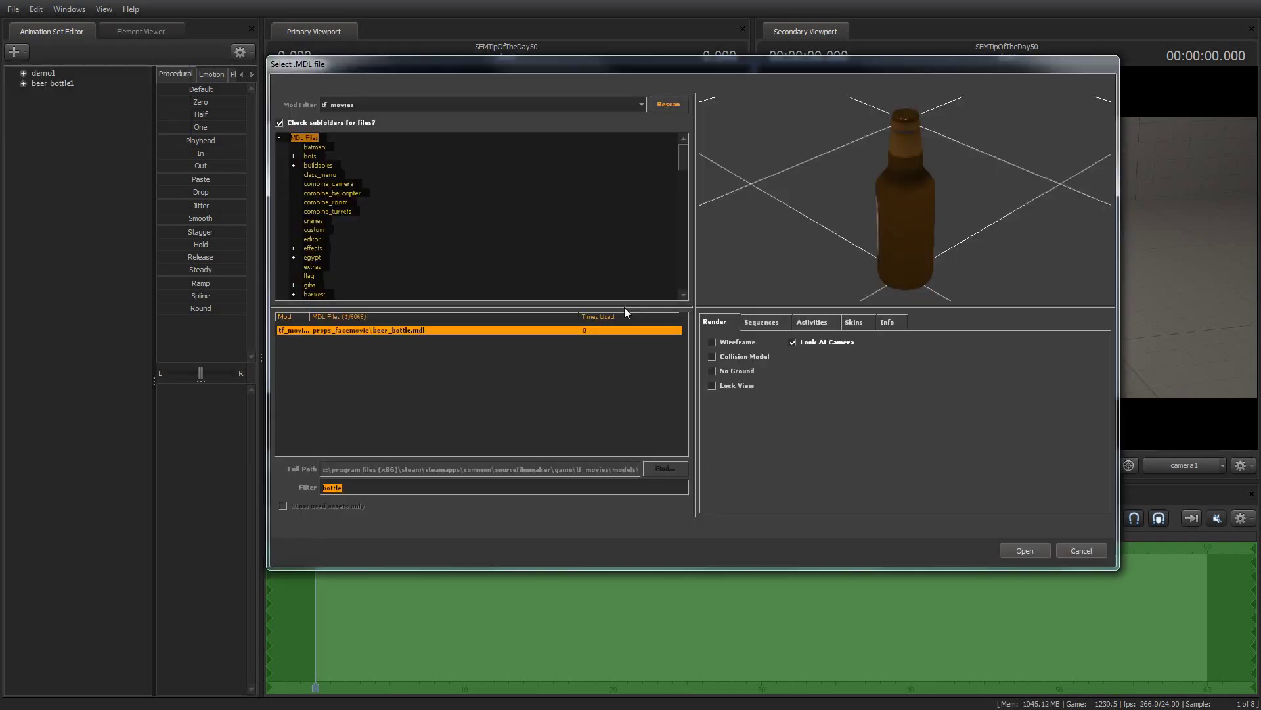
text(helper)
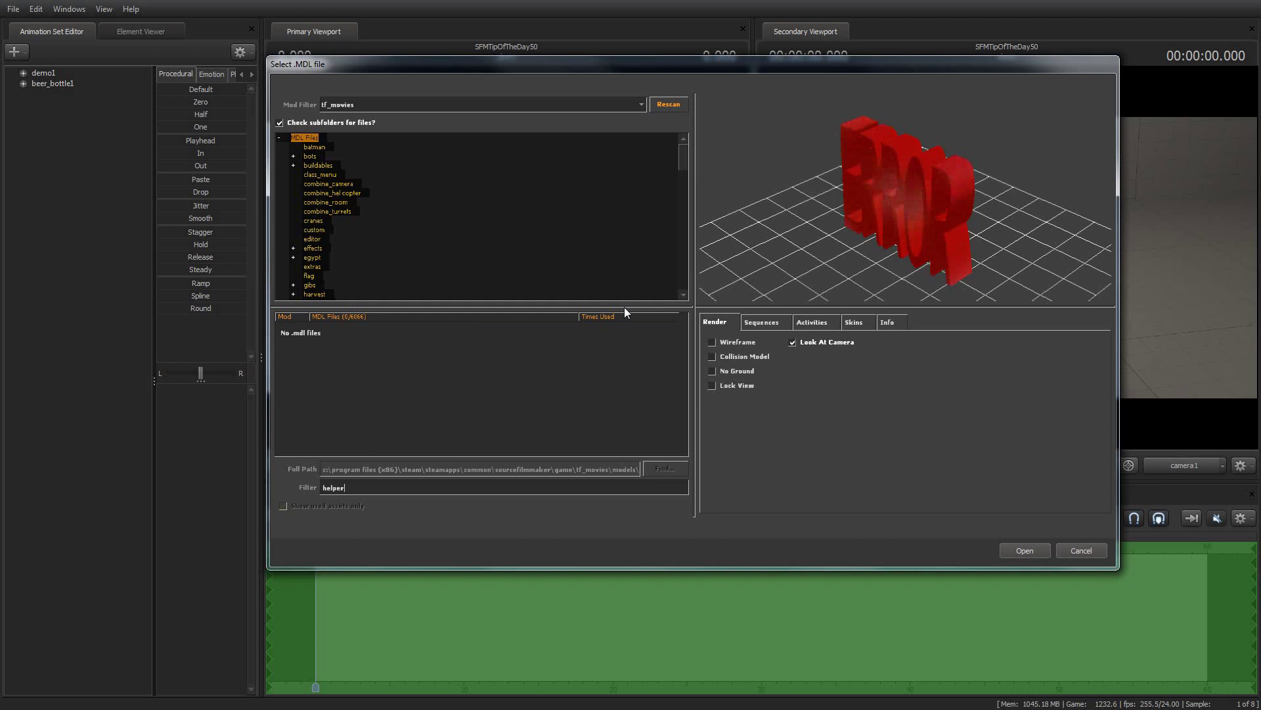
click(474, 103)
click(438, 115)
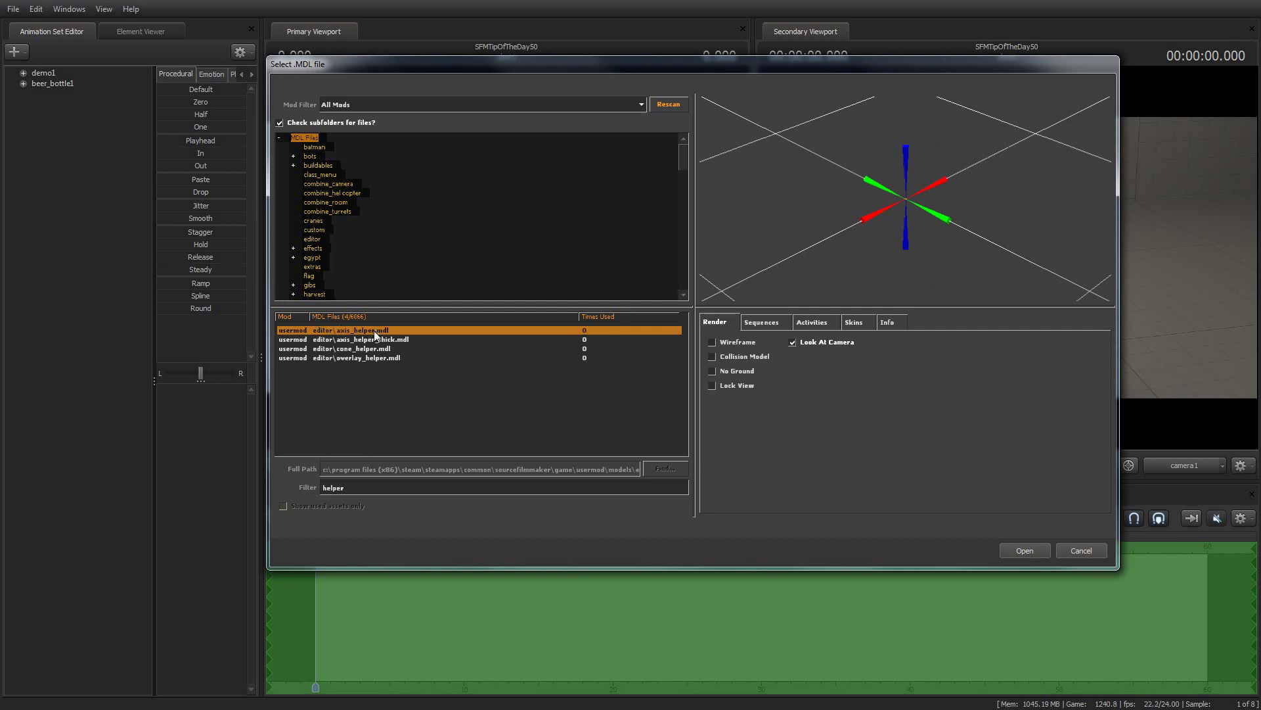
Preview the thick axis, cone and overlay helper models, and add editor\axis_helper.mdl to the scene.
click(396, 342)
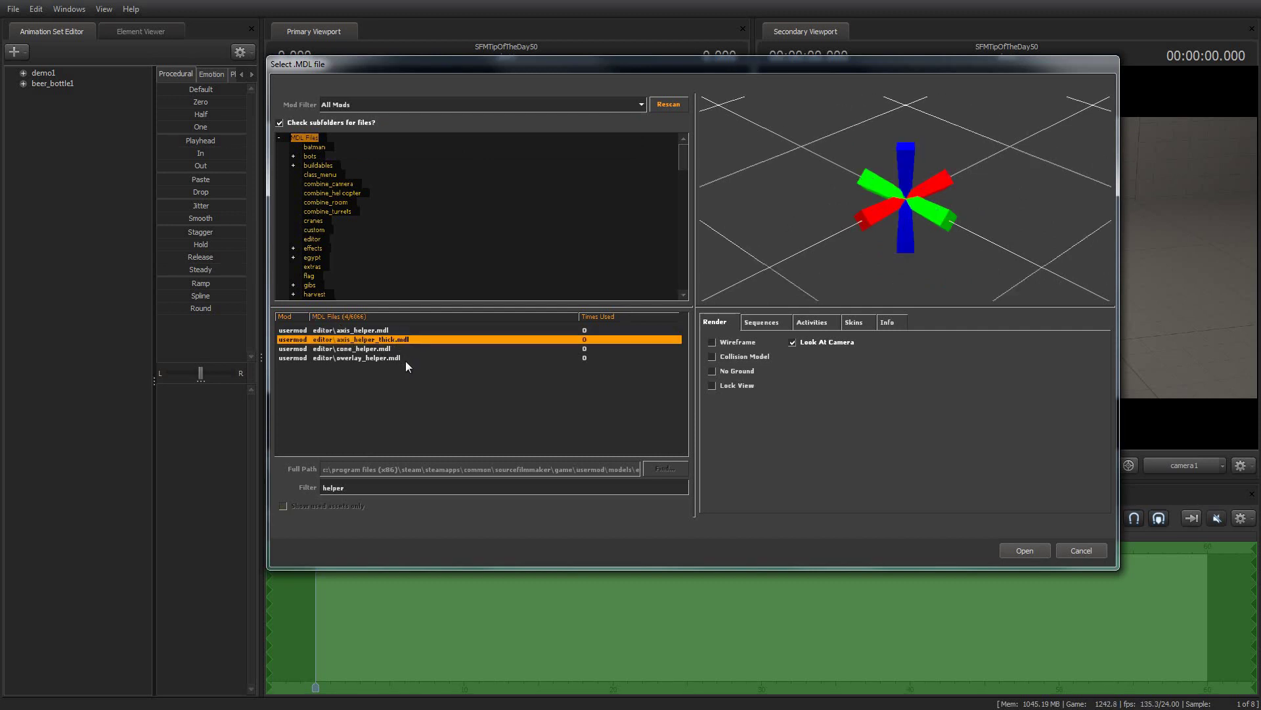
click(380, 349)
click(389, 358)
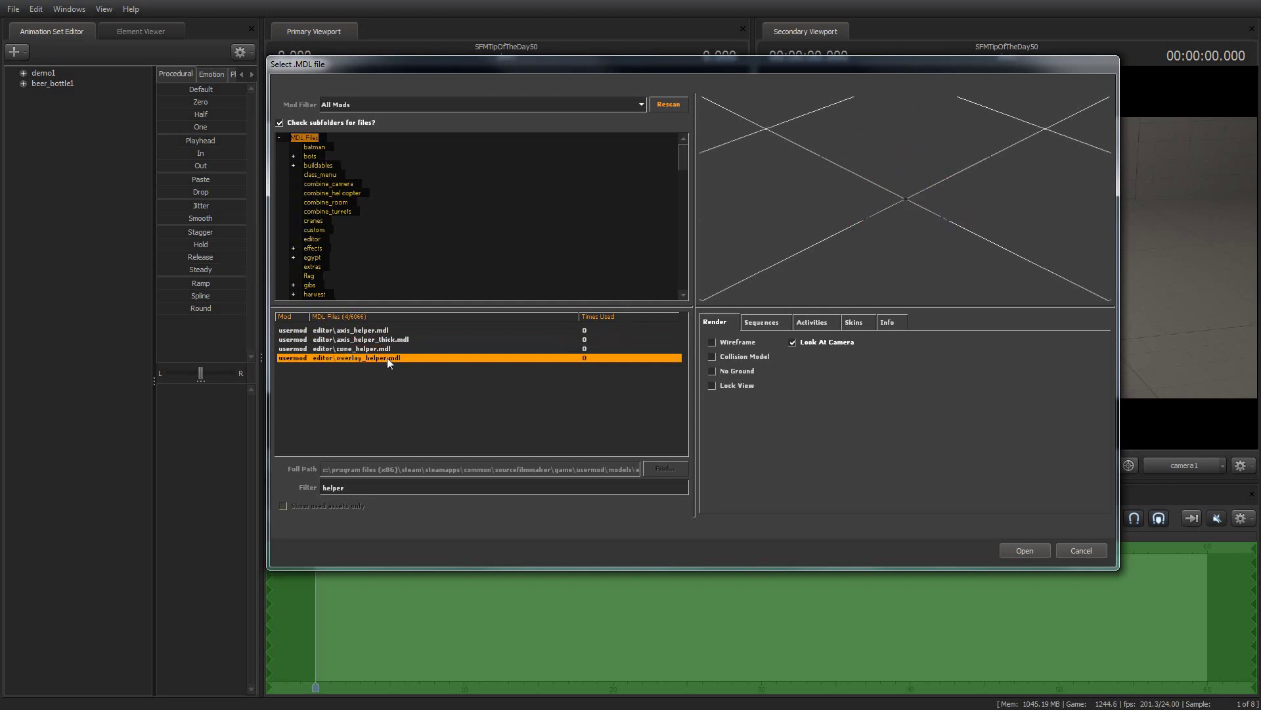
click(419, 330)
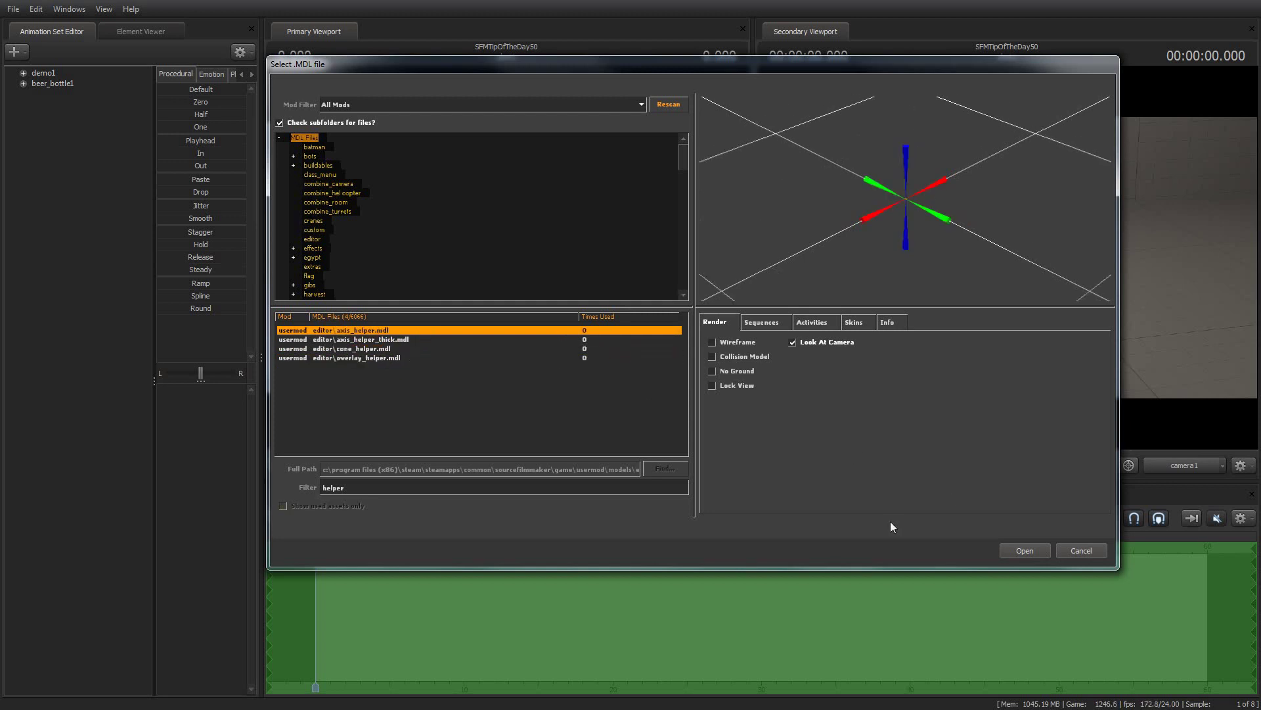
click(1024, 550)
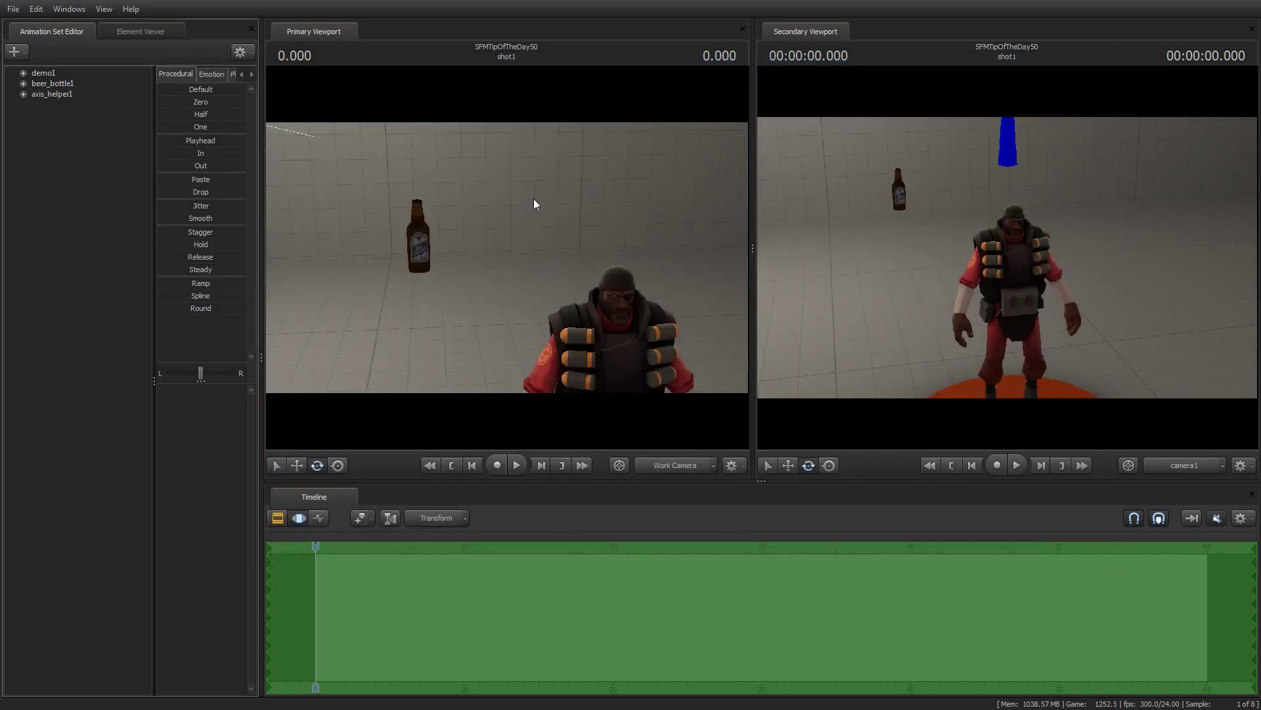
Select the axis helper and move it away from the shot camera to above the Demoman.
key(s)
drag(506, 257, 565, 268)
key(a)
key(s)
click(45, 96)
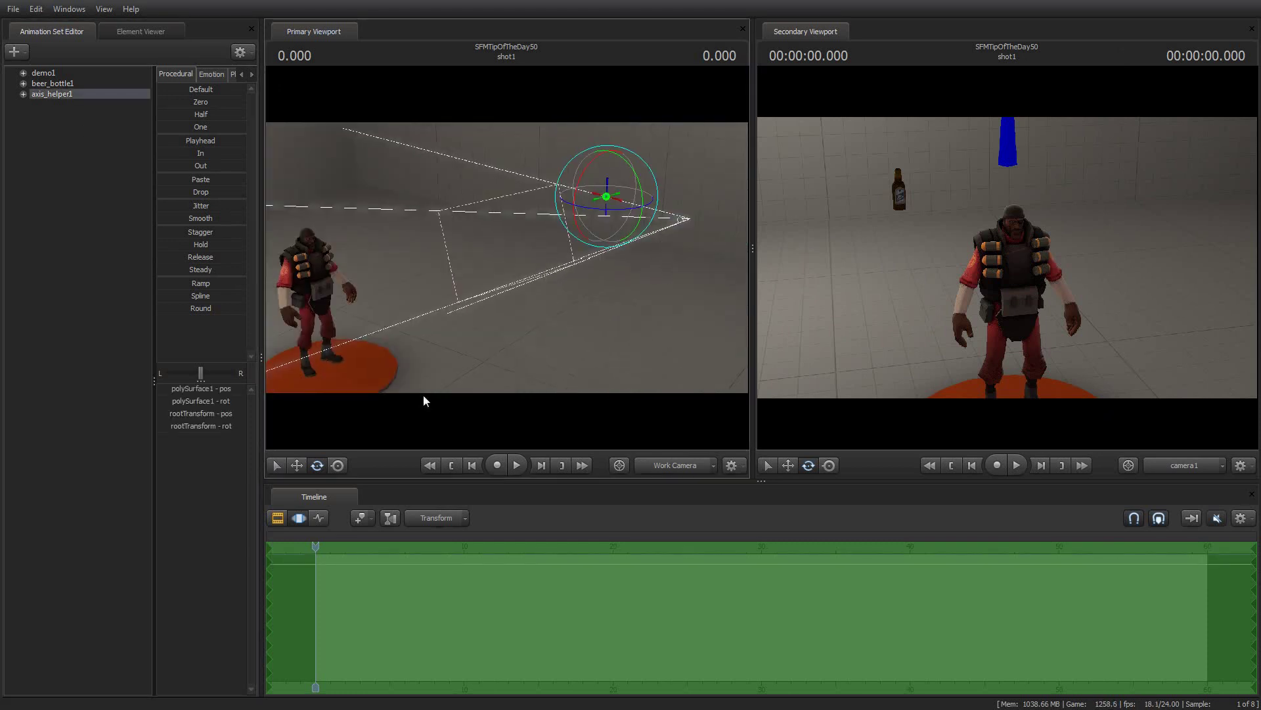
click(301, 466)
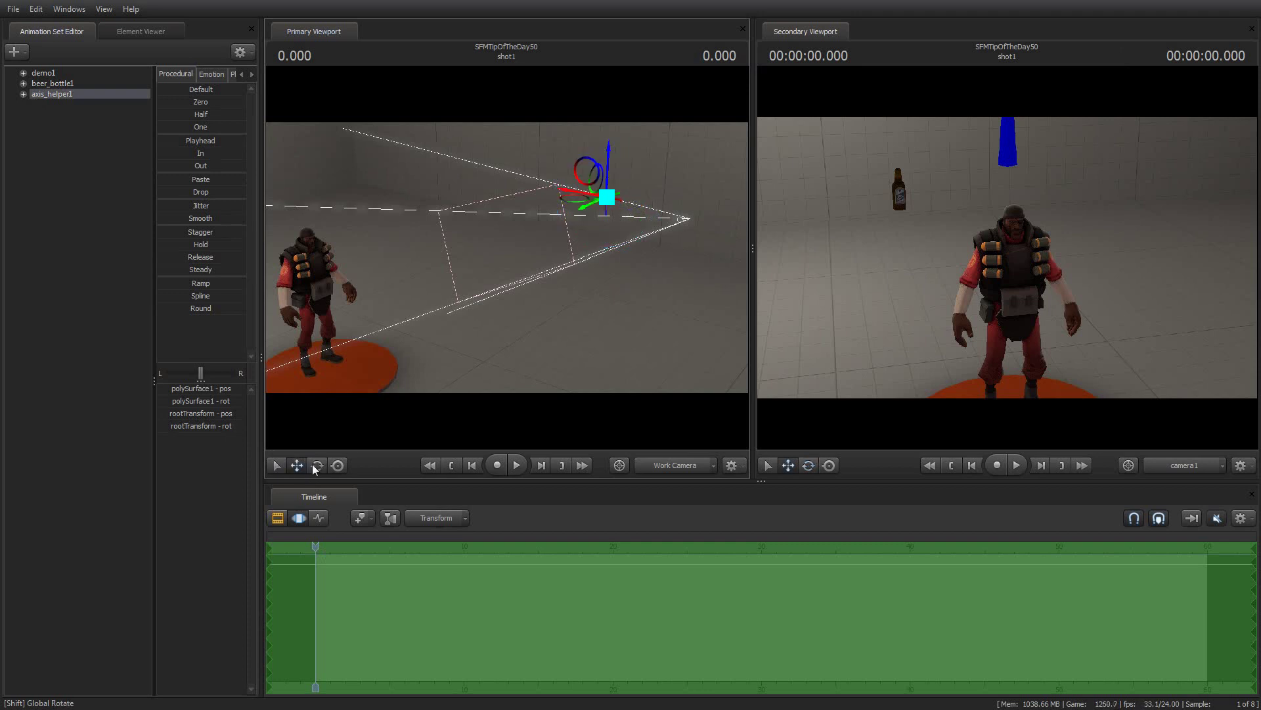
drag(580, 193, 353, 156)
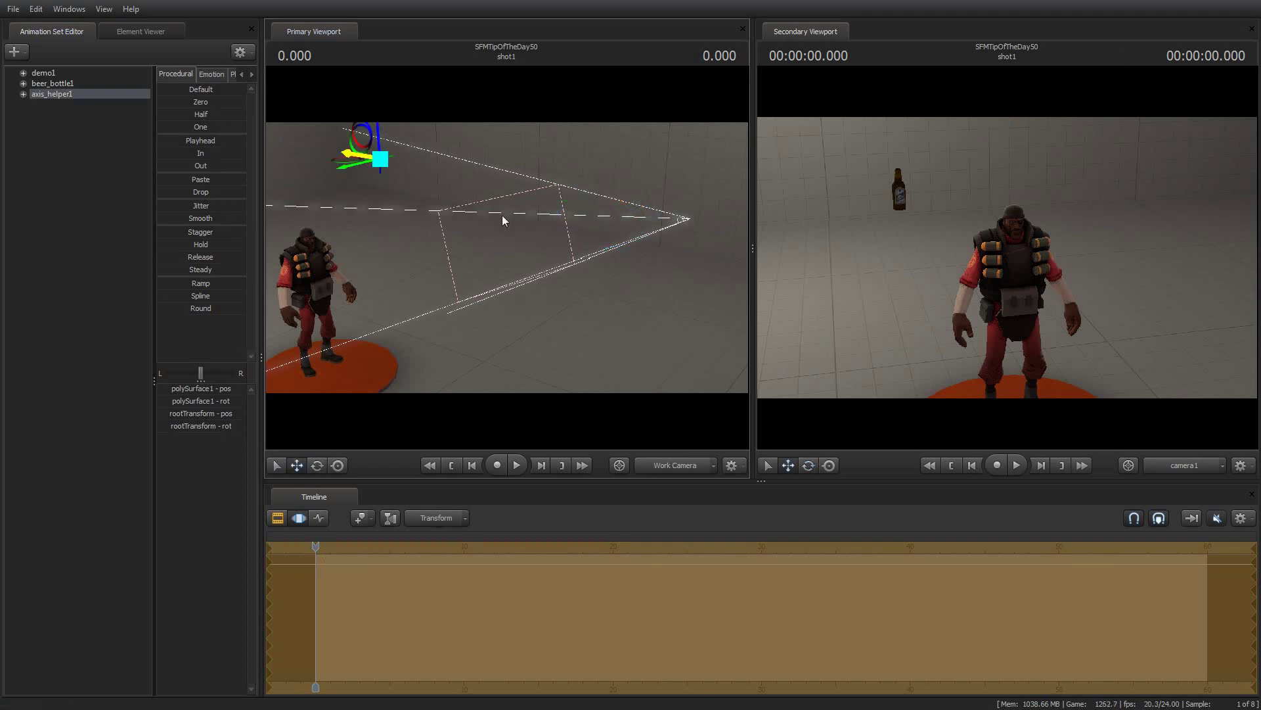
Move the axis helper sideways from above the Demoman toward the beer bottle's side of the set.
drag(504, 219, 406, 173)
key(w)
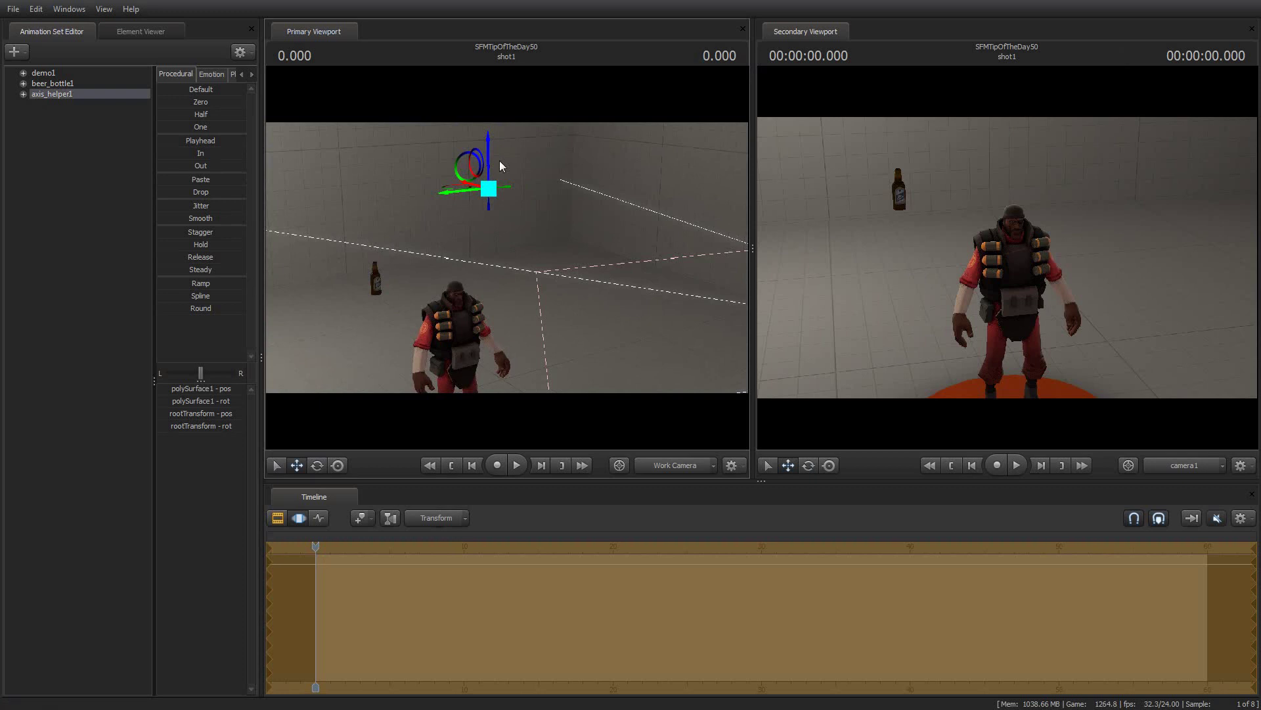
drag(479, 189, 388, 281)
drag(467, 256, 536, 244)
key(w)
key(a)
drag(618, 208, 289, 257)
key(a)
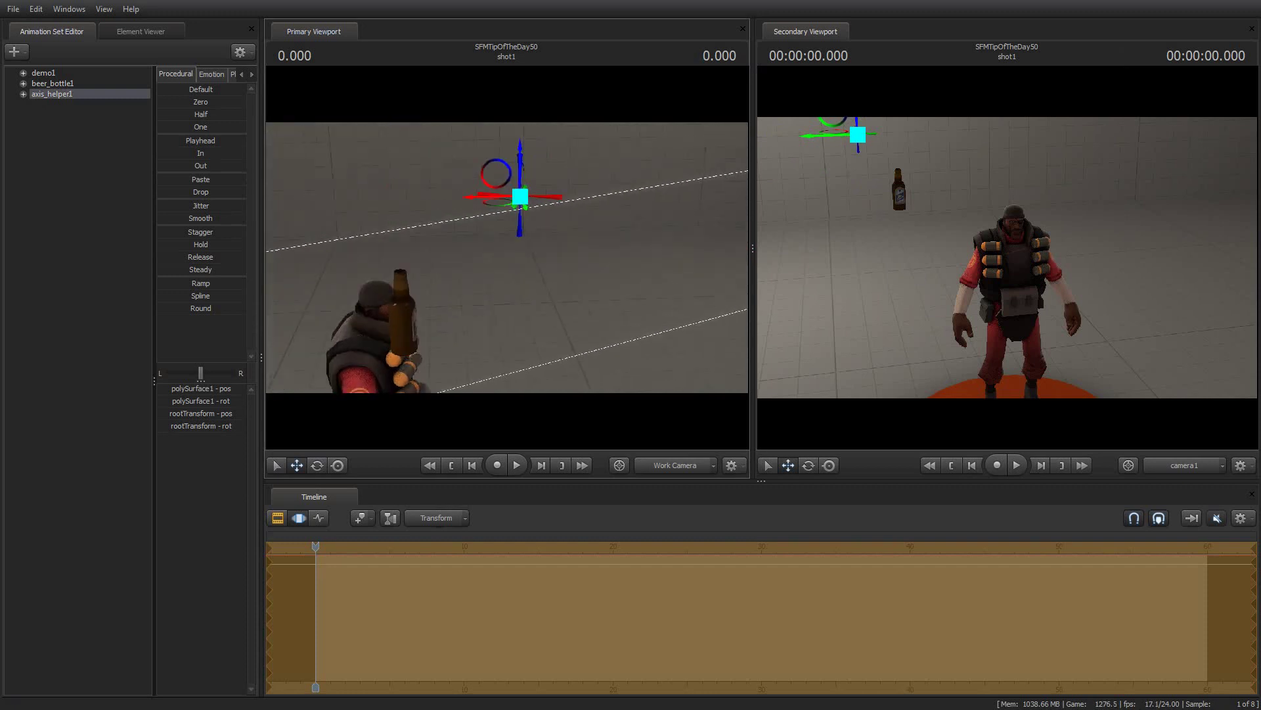
Lower the axis helper to about the height of the beer bottle's mouth.
drag(471, 205, 497, 237)
key(w)
key(s)
drag(461, 179, 512, 427)
key(z)
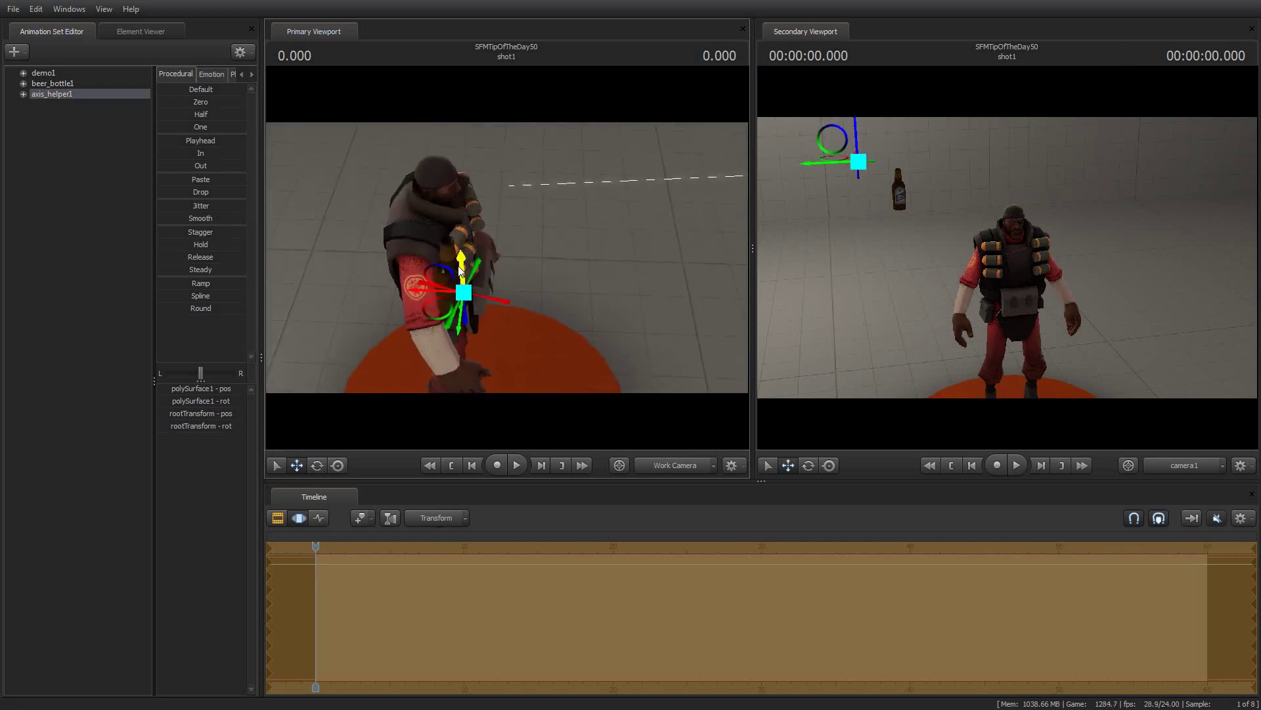
mouse_move(458, 269)
mouse_down()
mouse_move(458, 253)
mouse_move(427, 258)
mouse_move(417, 243)
mouse_move(246, 235)
mouse_move(473, 281)
mouse_up()
Slide the axis helper across until it sits roughly above the mouth of the beer bottle.
key(d)
key(w)
key(d)
drag(361, 281, 620, 352)
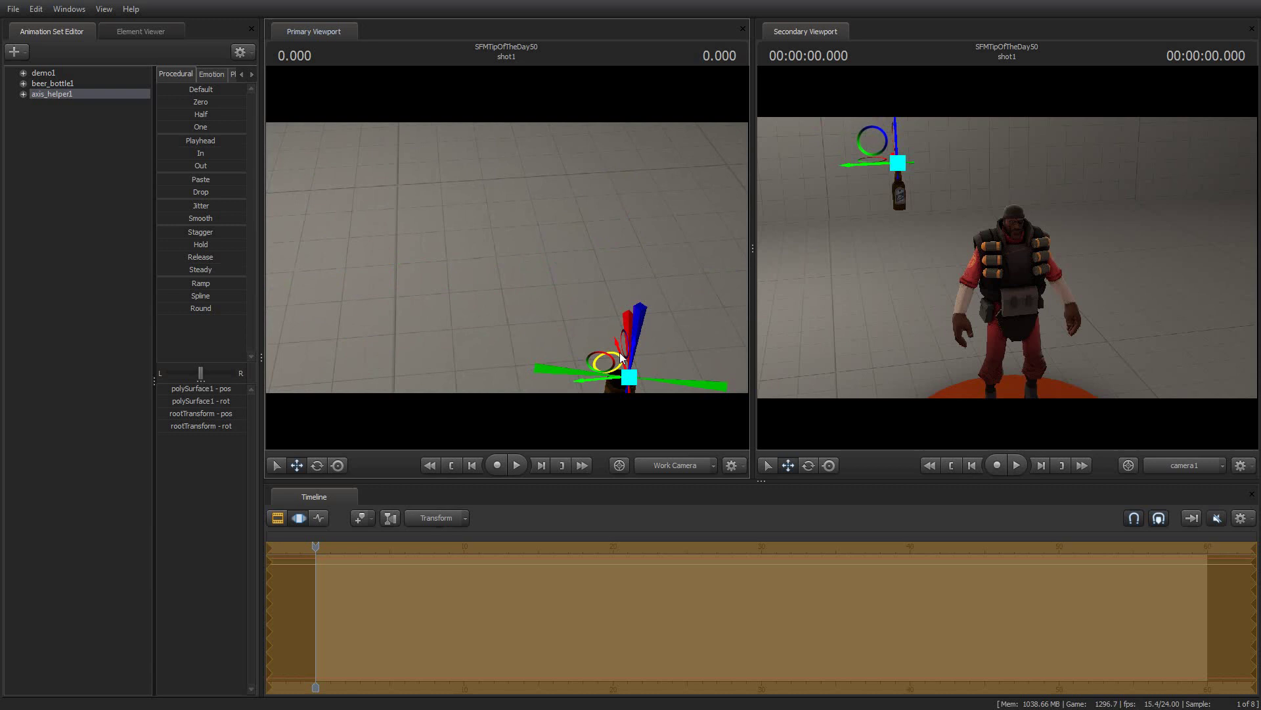
drag(565, 315, 631, 329)
drag(491, 285, 591, 322)
drag(434, 299, 458, 272)
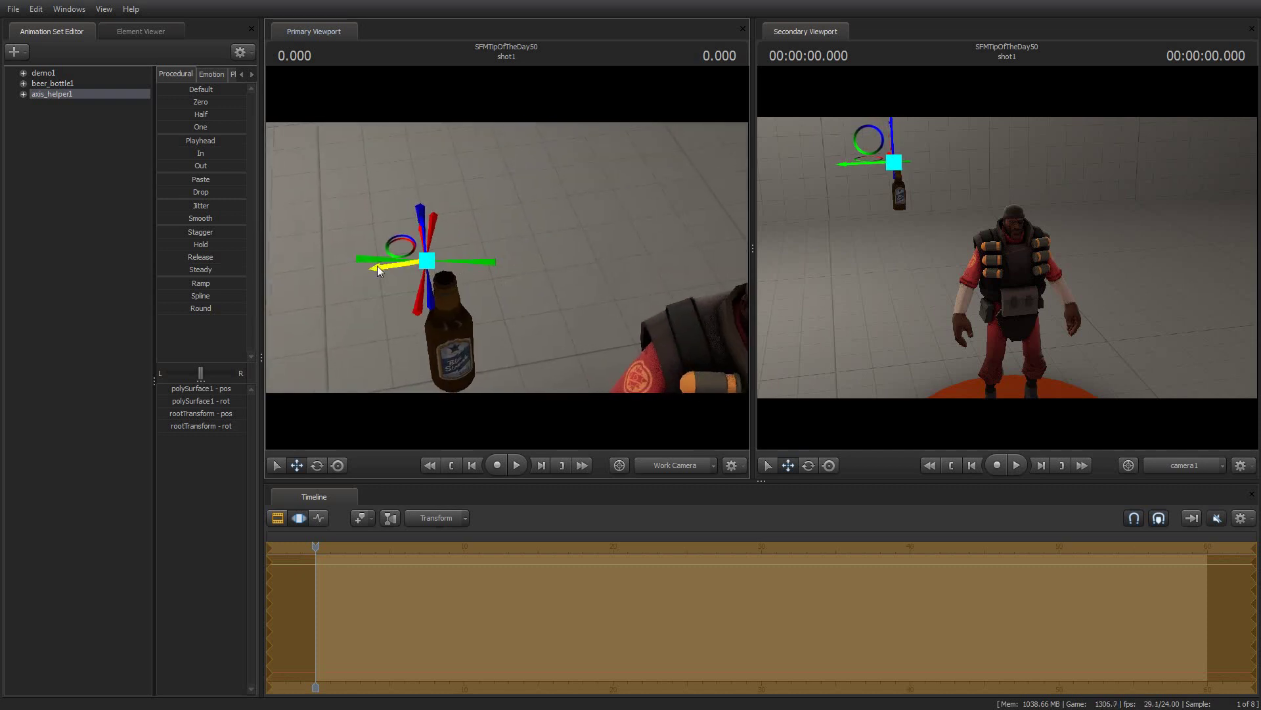
Fine-tune the axis helper's horizontal position so it is centred over the bottle's mouth.
drag(377, 265, 403, 265)
drag(450, 226, 618, 299)
key(a)
key(a)
mouse_move(487, 279)
mouse_down()
mouse_move(526, 278)
mouse_move(487, 279)
mouse_up()
mouse_move(608, 276)
mouse_down()
mouse_move(559, 274)
mouse_move(628, 263)
mouse_move(598, 270)
mouse_up()
key(d)
drag(507, 263, 486, 267)
key(s)
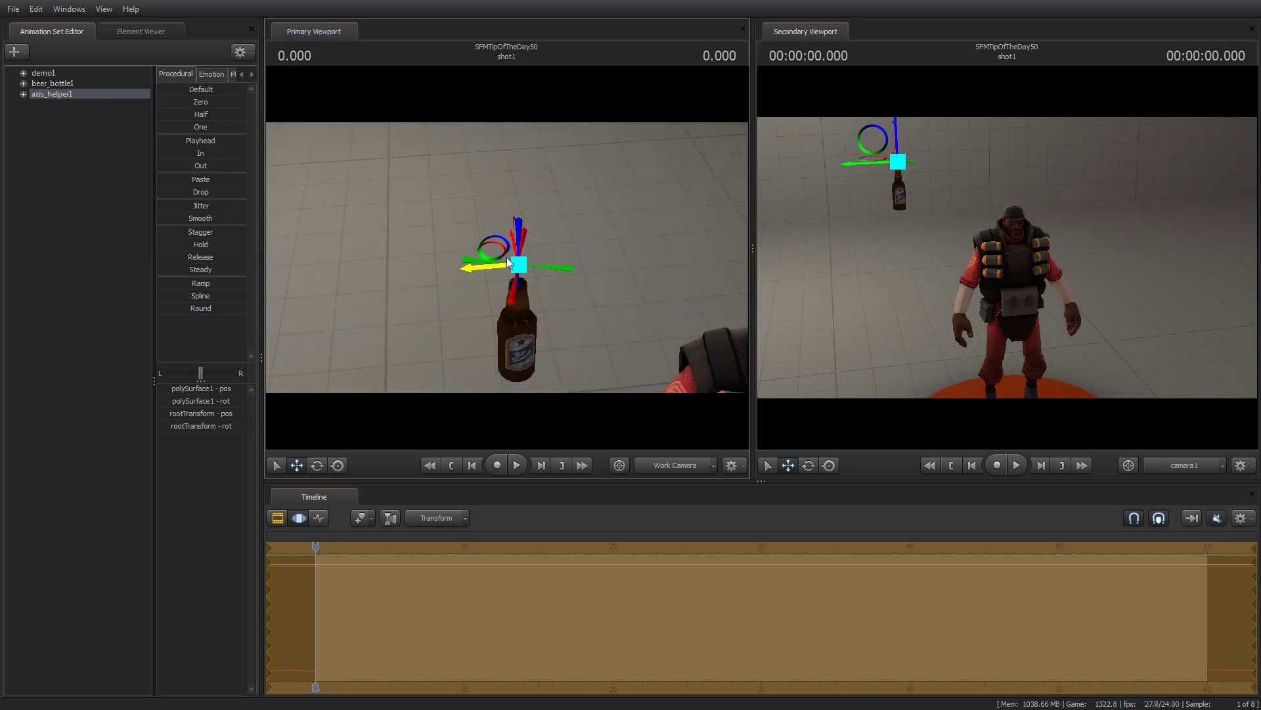
Change the Z rotation of the axis helper's rootTransform so its arms line up with the move axes, and apply the edit.
click(207, 428)
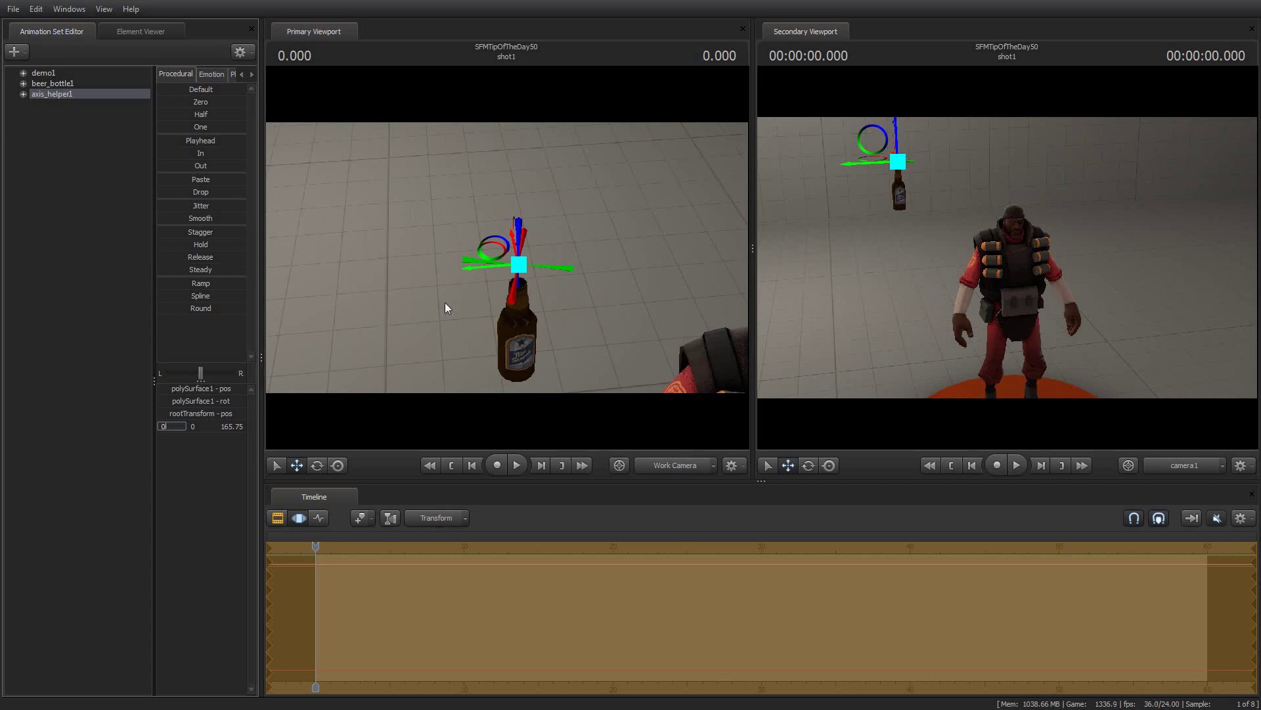
double_click(227, 426)
key(Return)
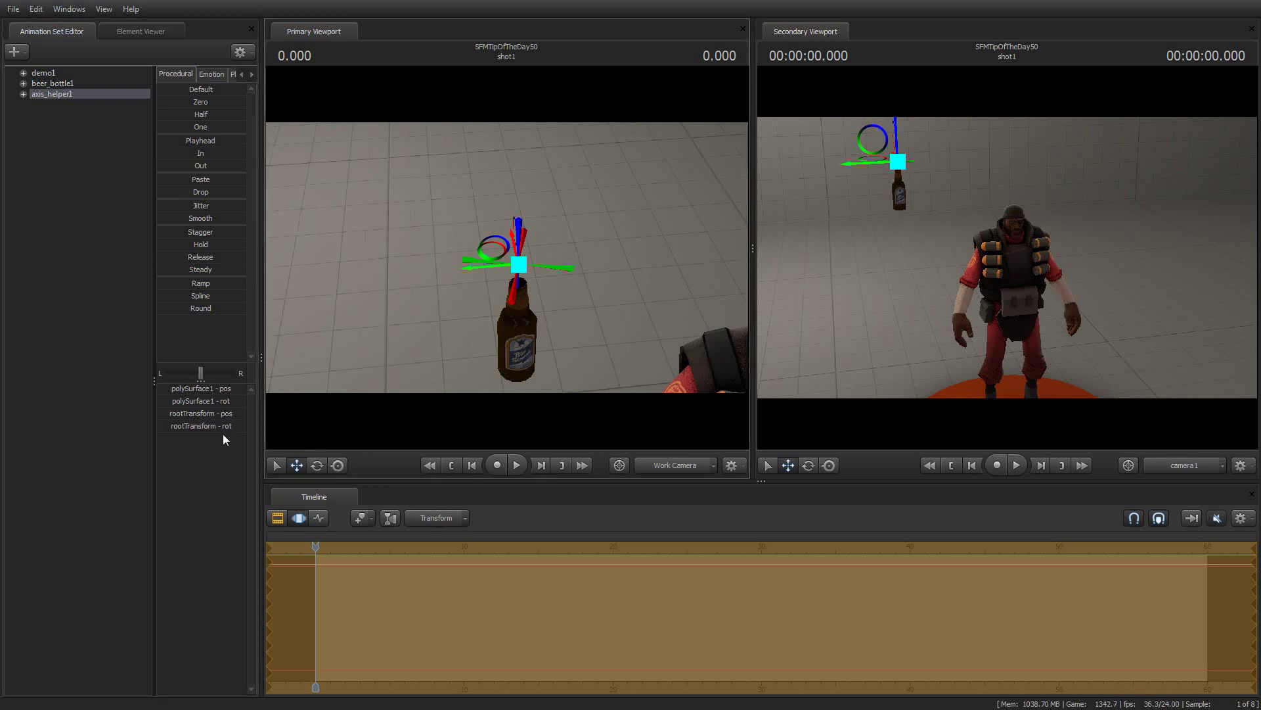
click(208, 427)
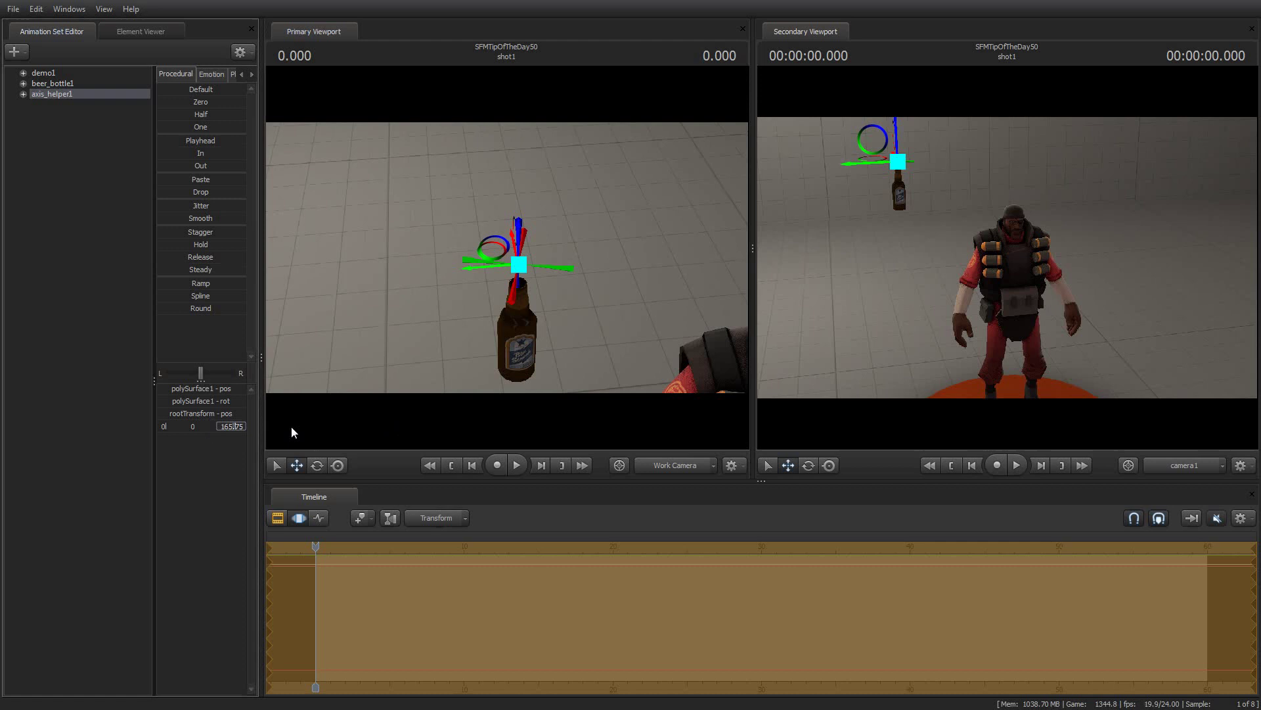
key(BackSpace)
key(BackSpace)
key(BackSpace)
key(BackSpace)
key(Return)
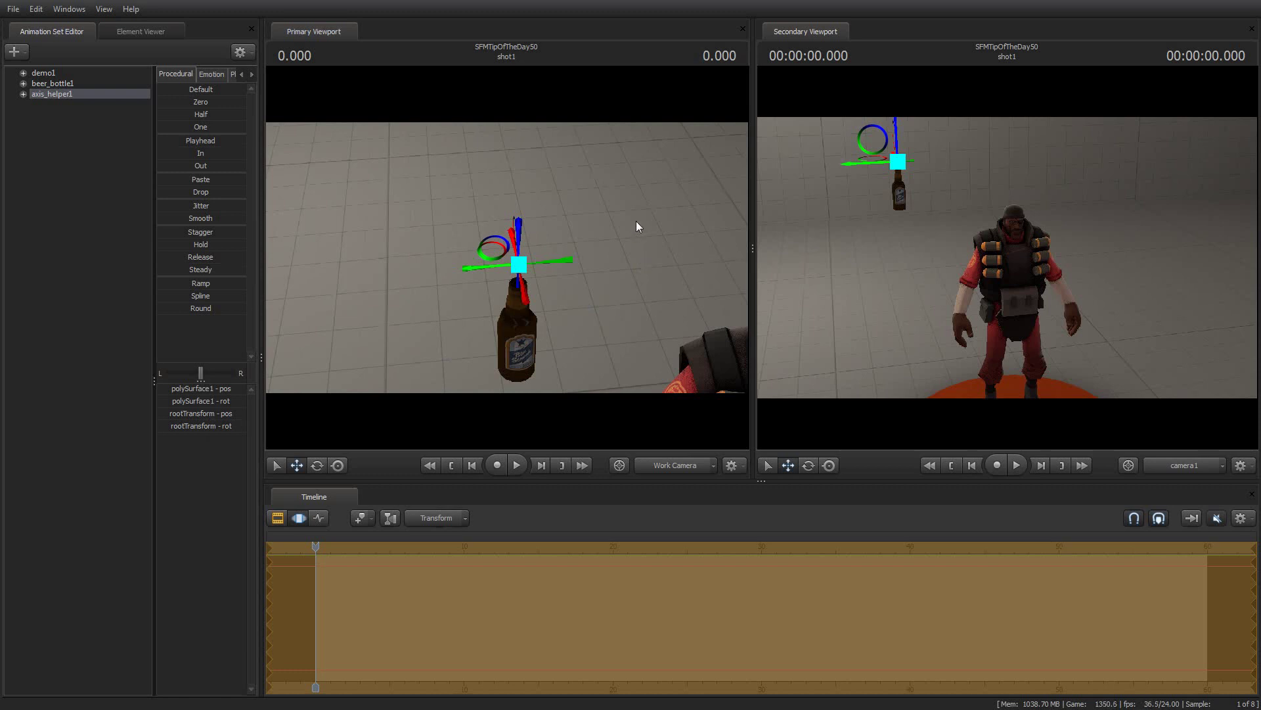
drag(569, 220, 523, 209)
key(d)
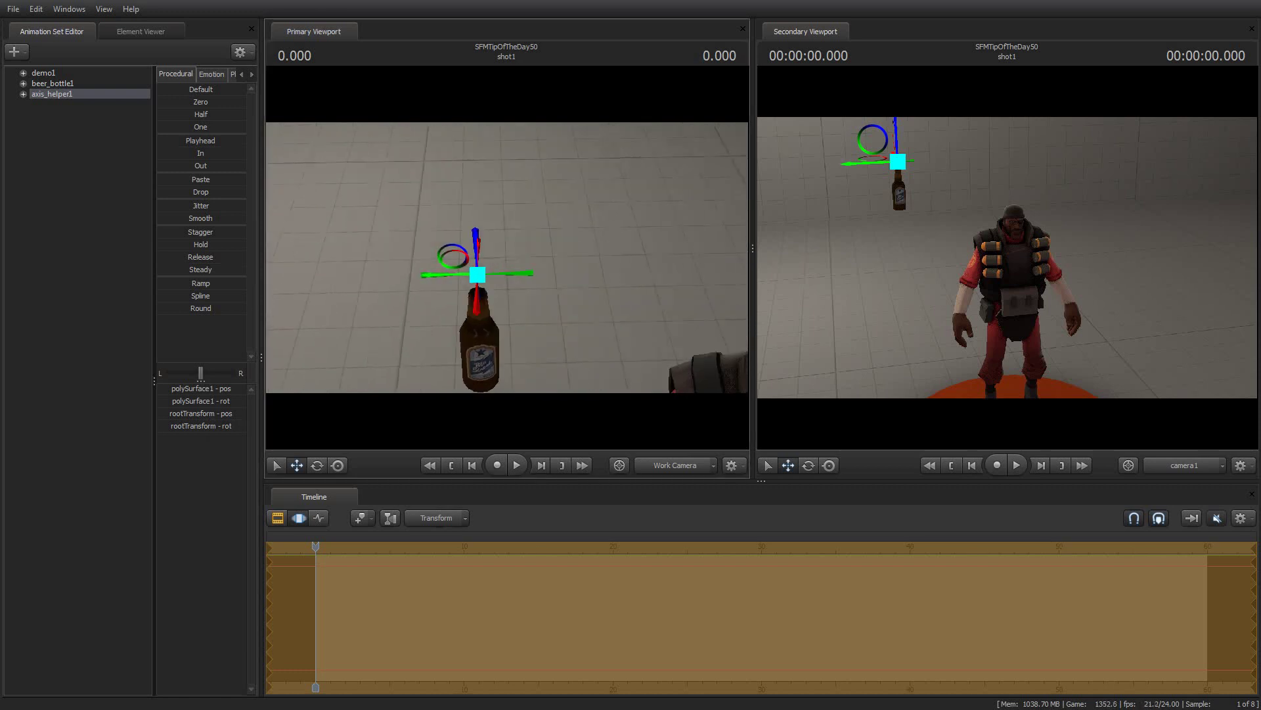
key(Return)
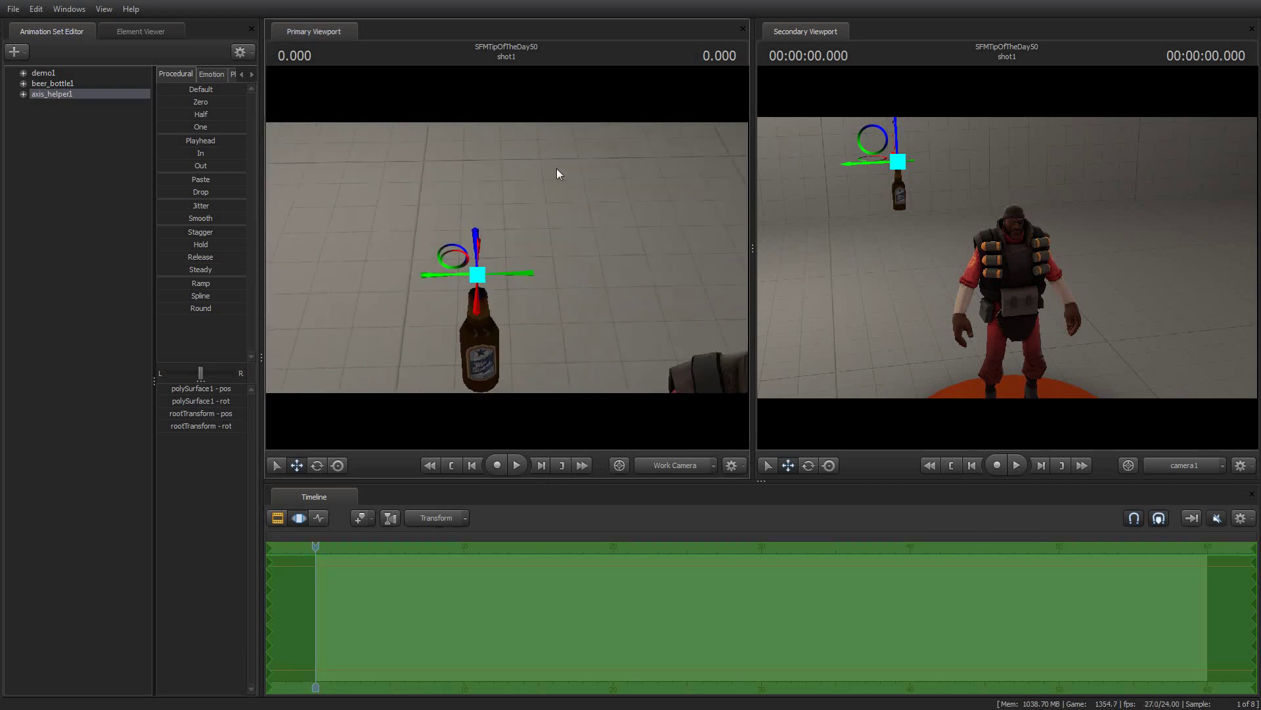
Expand the body controls of beer_bottle1 and axis_helper1, and lock the bottle's rootTransform to the axis helper's rootTransform.
click(42, 84)
click(24, 94)
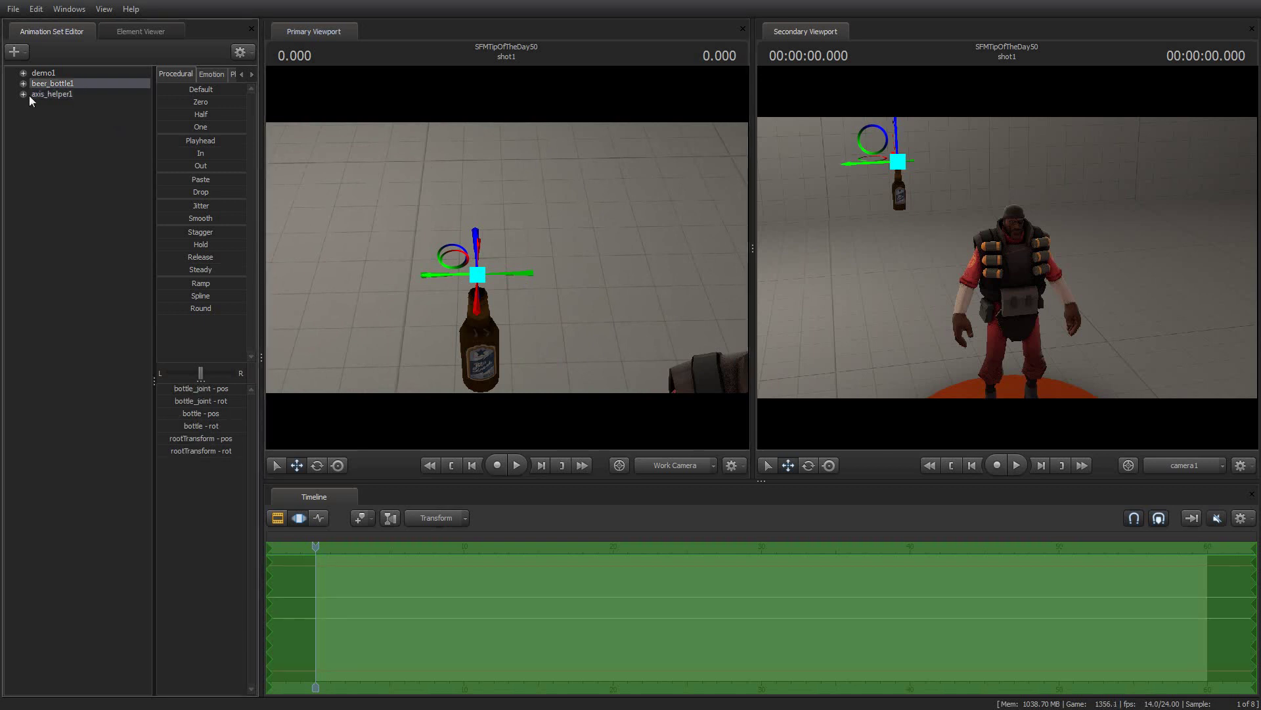
click(23, 83)
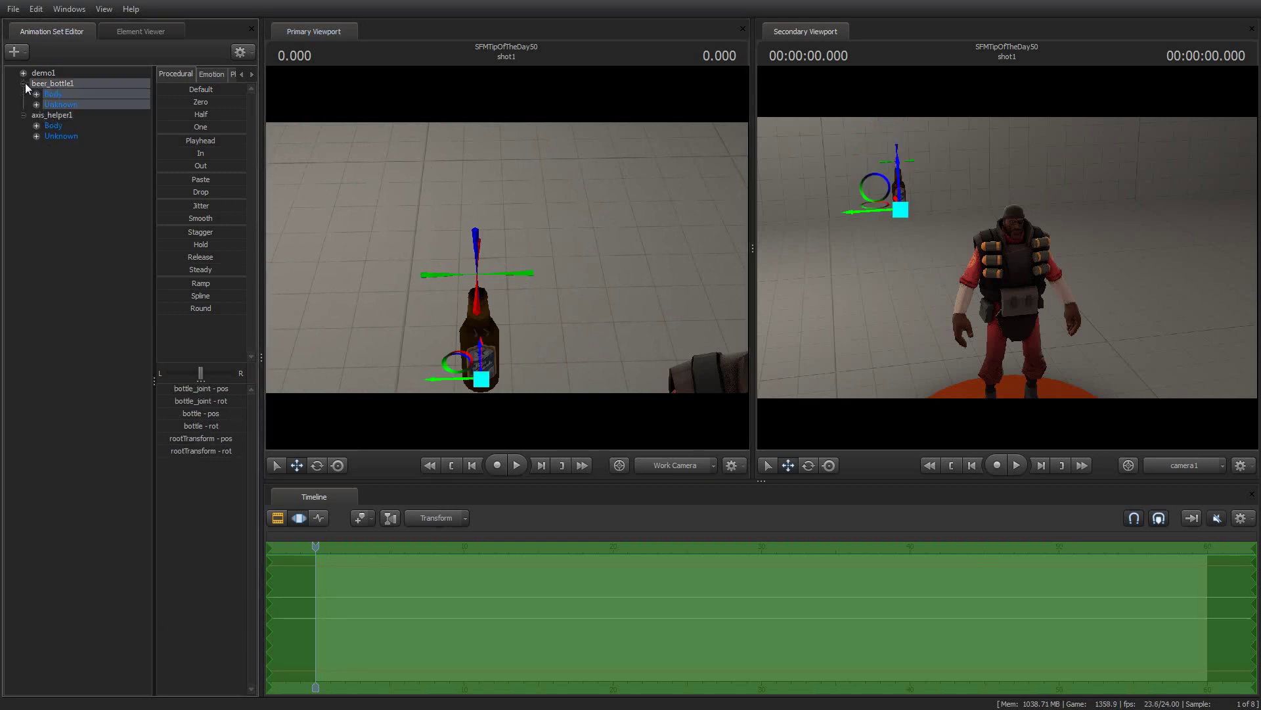
click(36, 94)
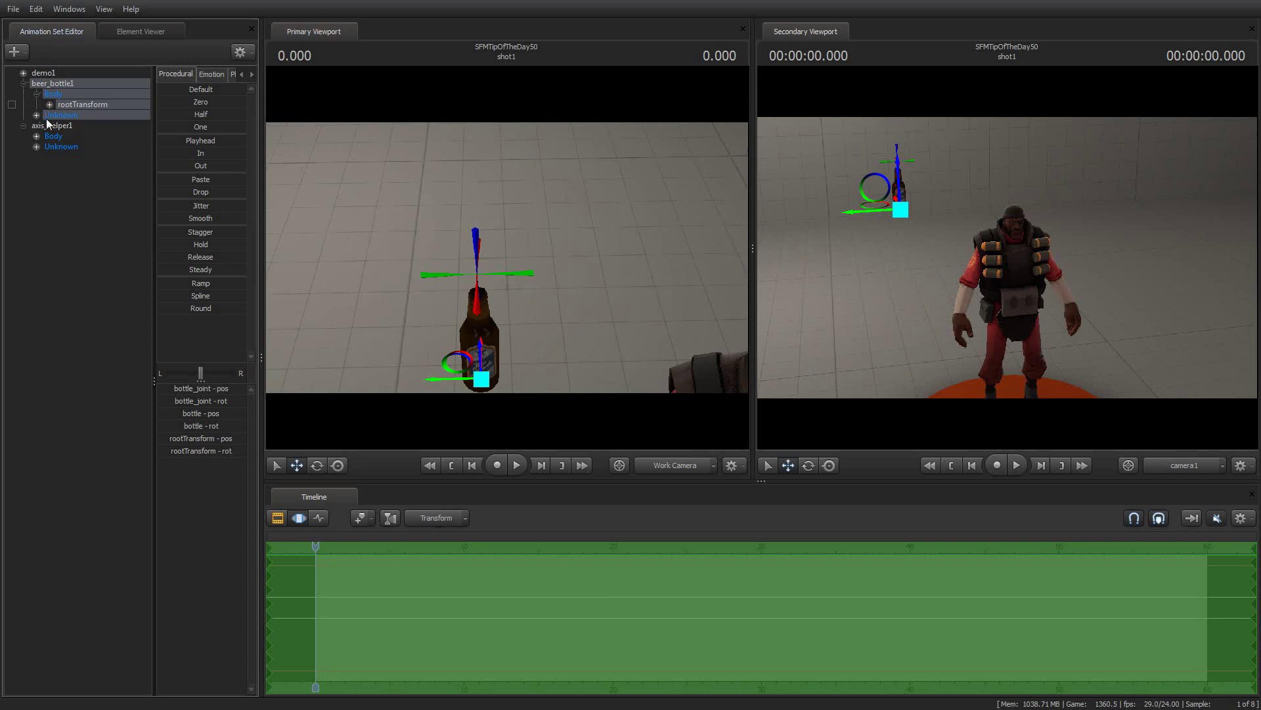
click(36, 115)
click(37, 115)
click(37, 136)
click(84, 147)
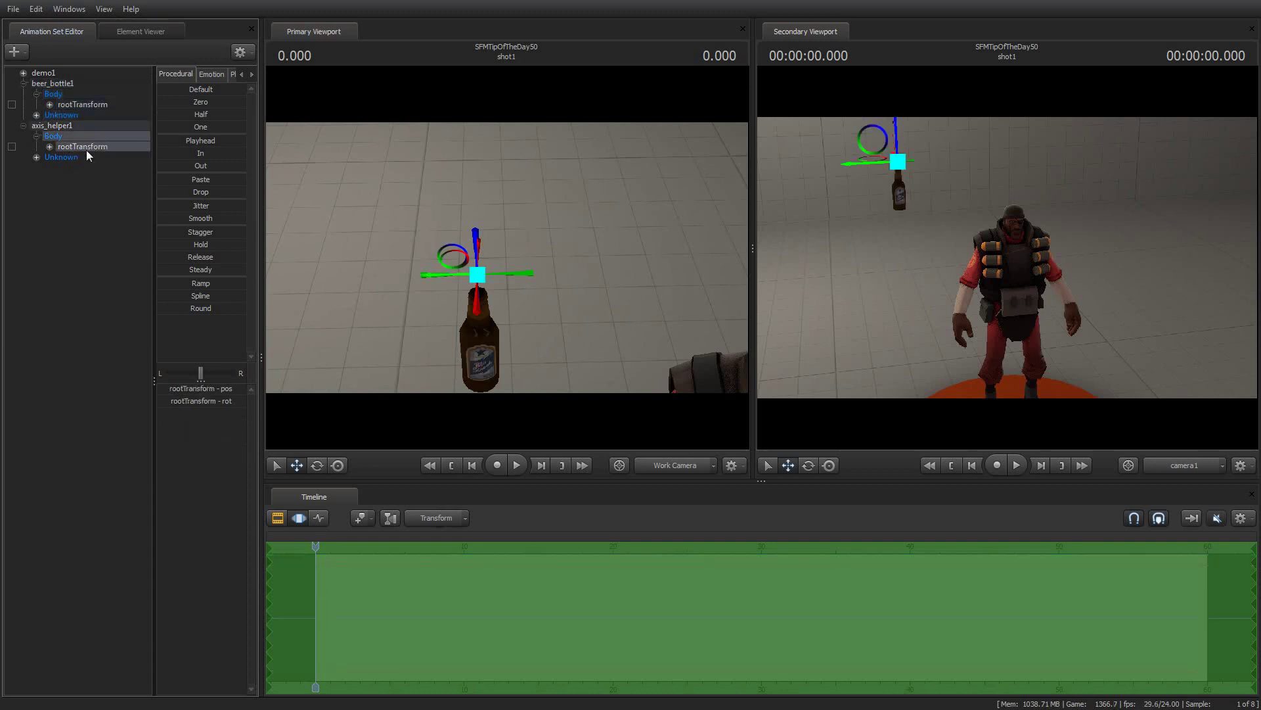
drag(79, 115, 77, 106)
Rotate the axis helper to swing the locked bottle around its mouth, and undo the rotation.
click(317, 466)
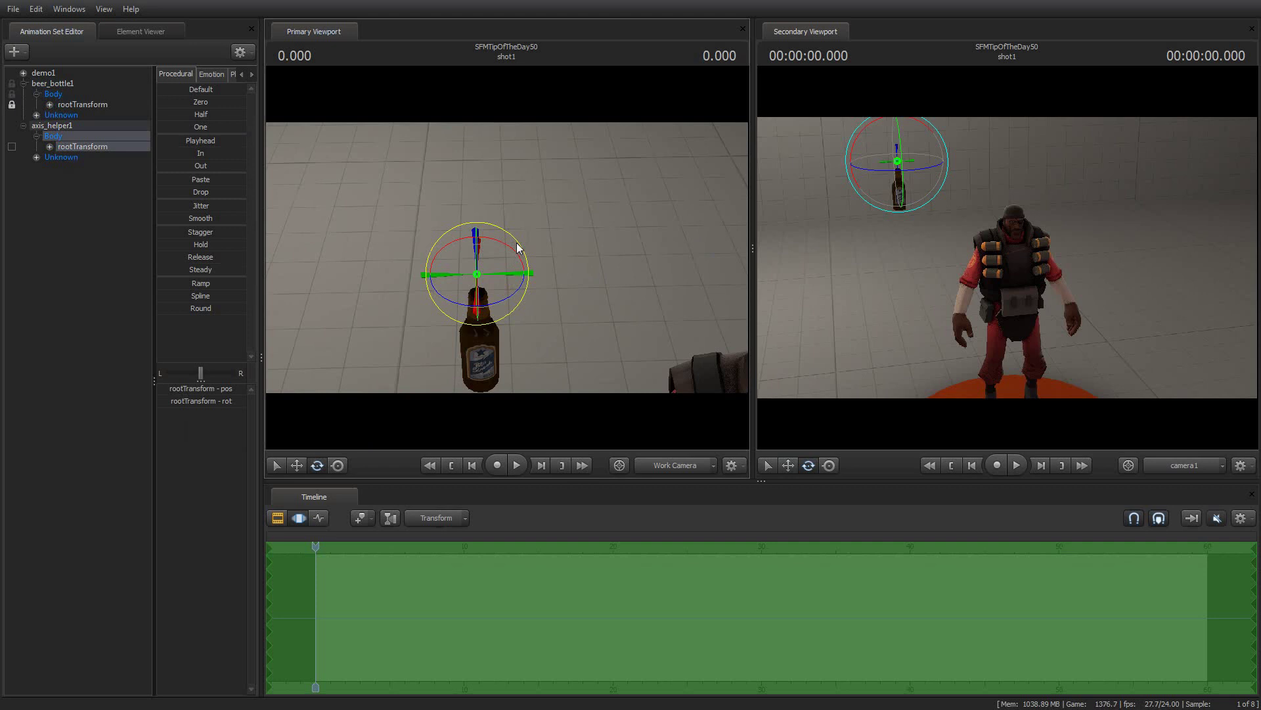
drag(518, 243, 490, 249)
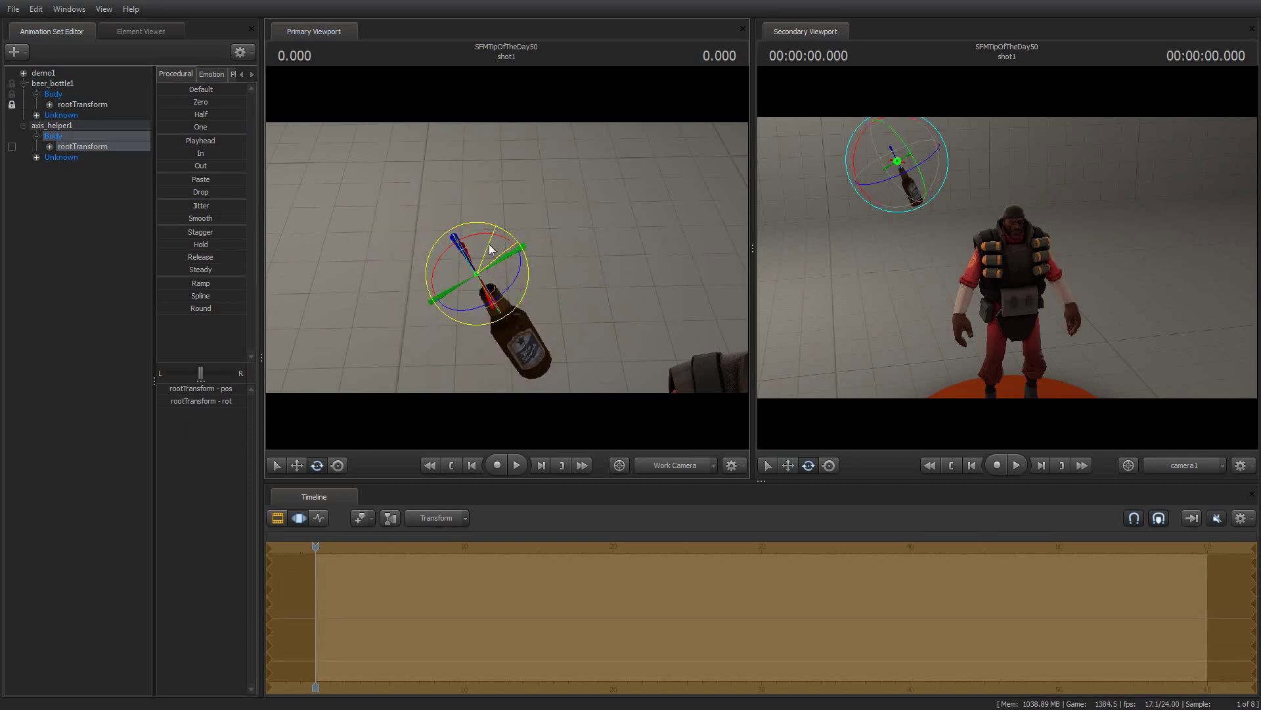
drag(488, 244, 489, 244)
key(ctrl+z)
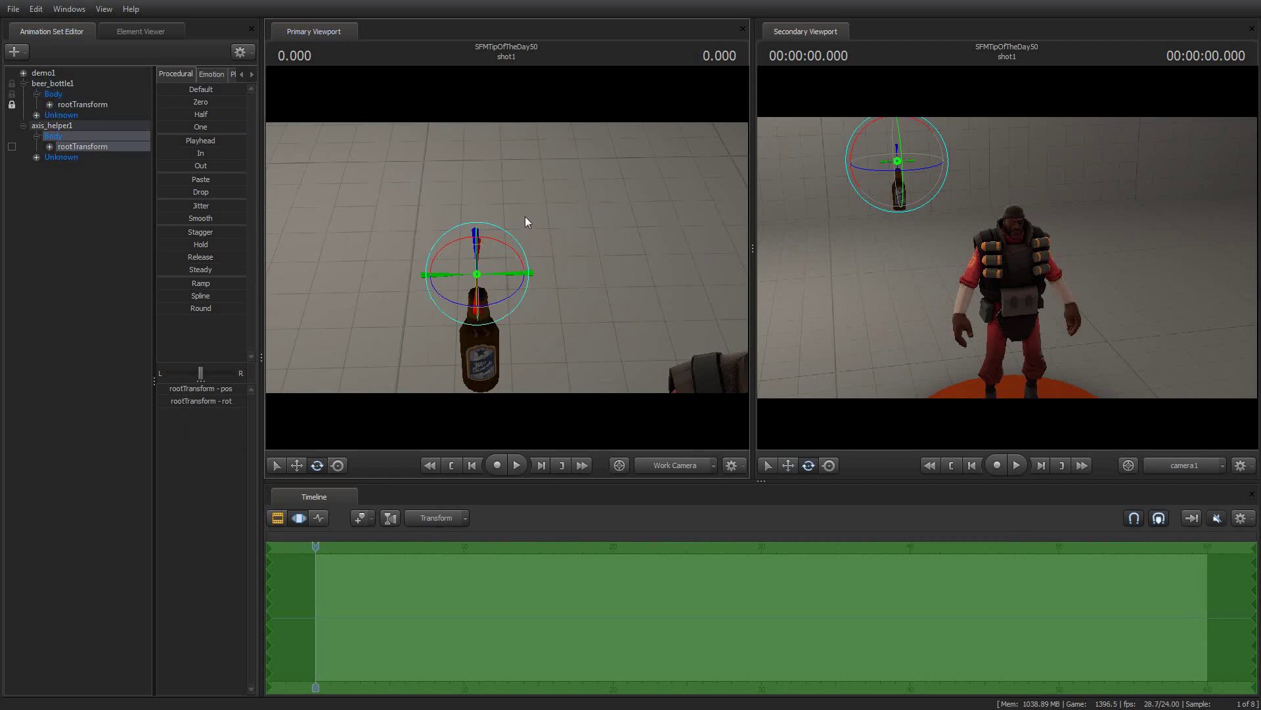
drag(512, 242, 540, 200)
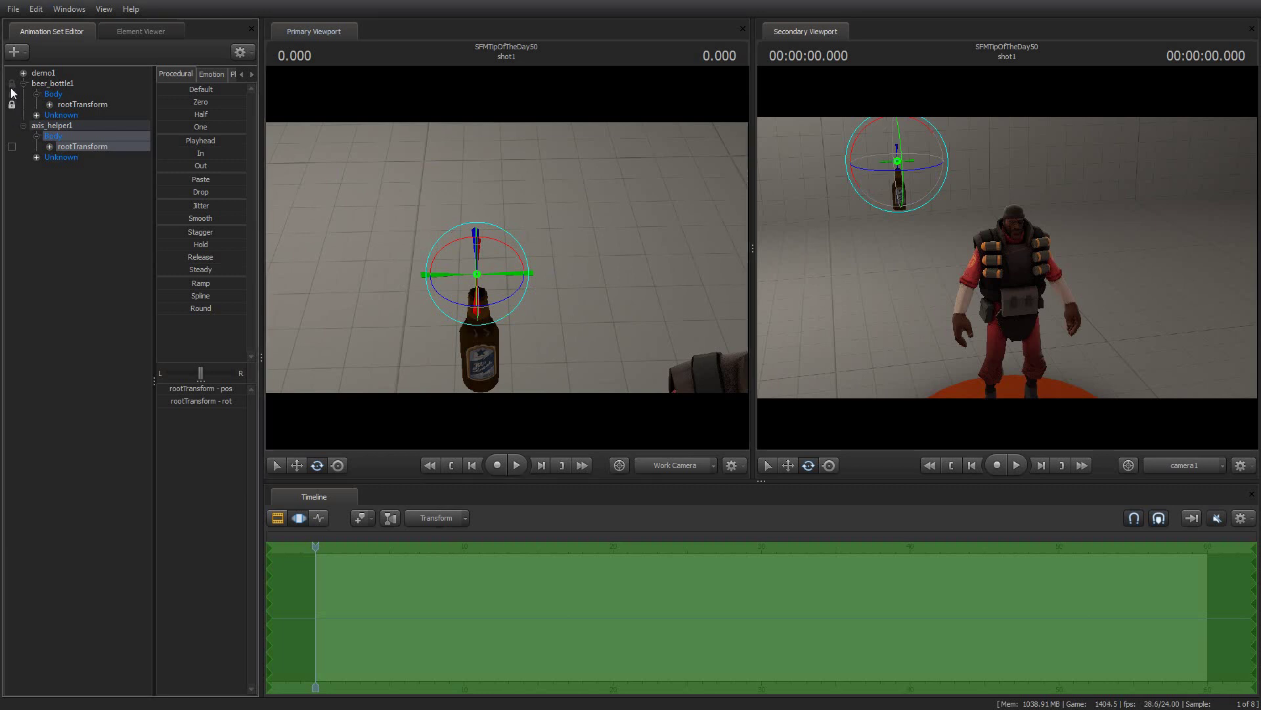
Remove the lock from the bottle's rootTransform, and expand that control into its pos and rot channels.
click(12, 146)
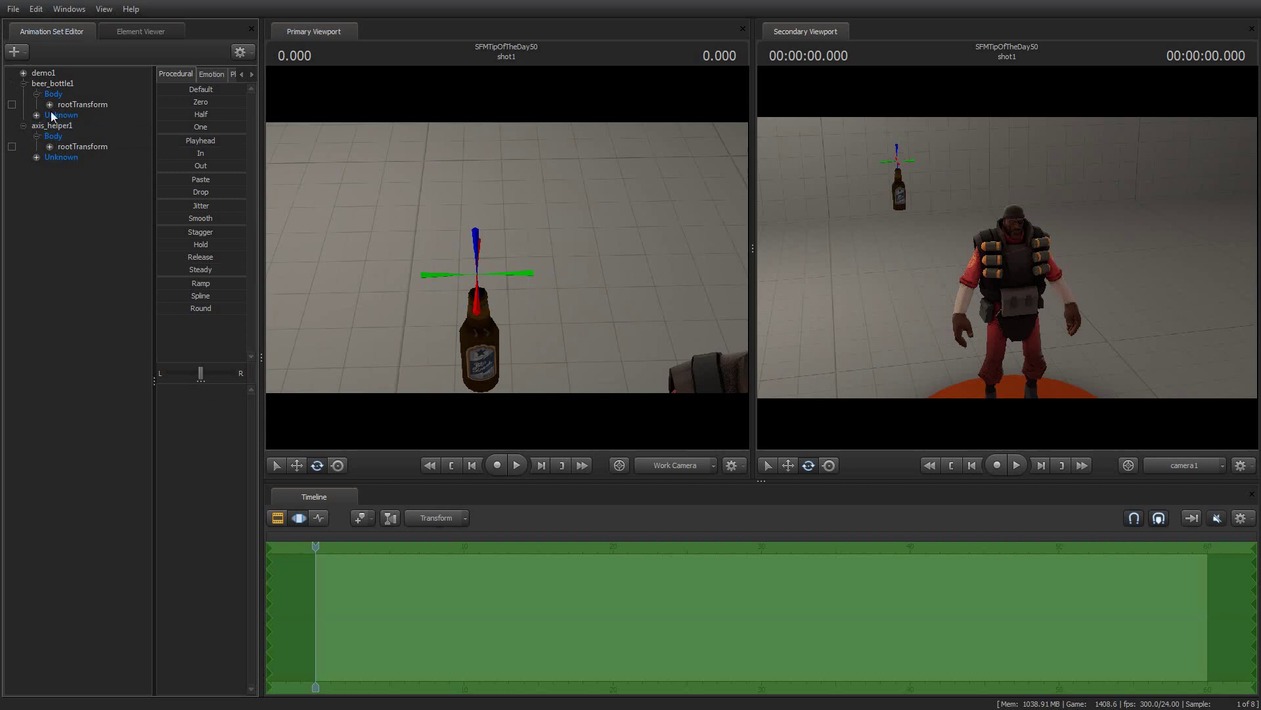
click(62, 105)
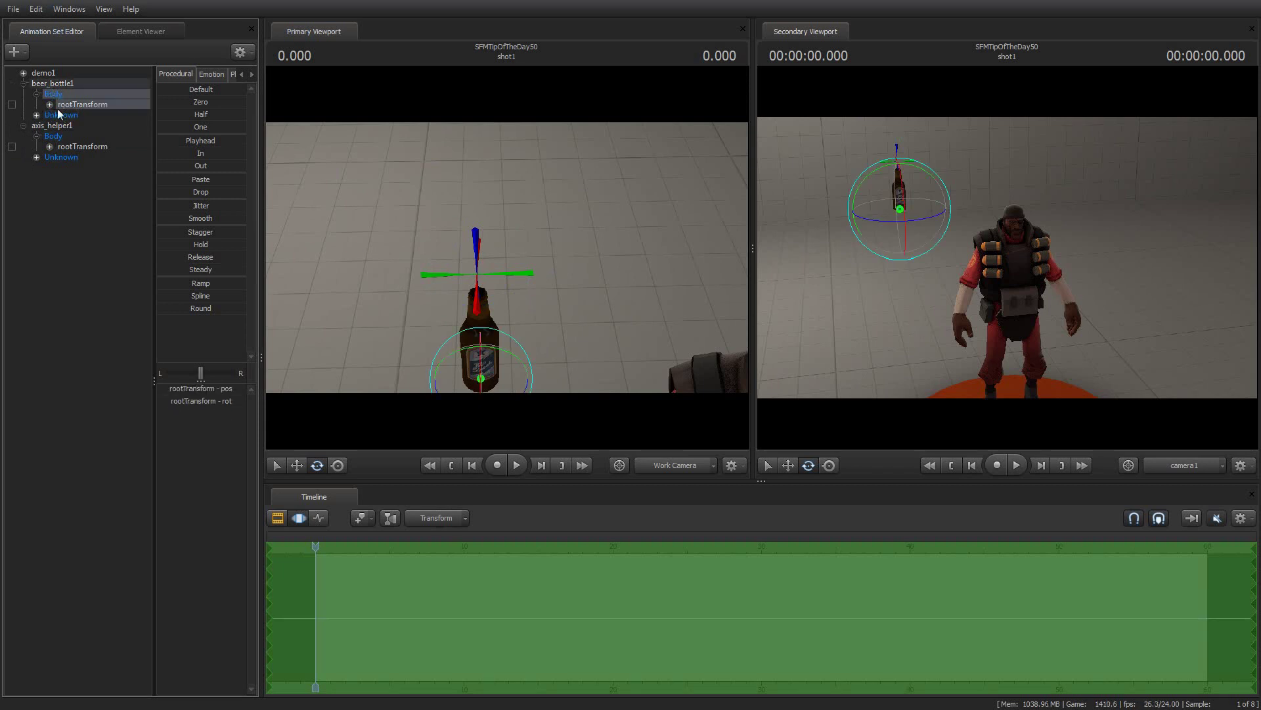
click(50, 105)
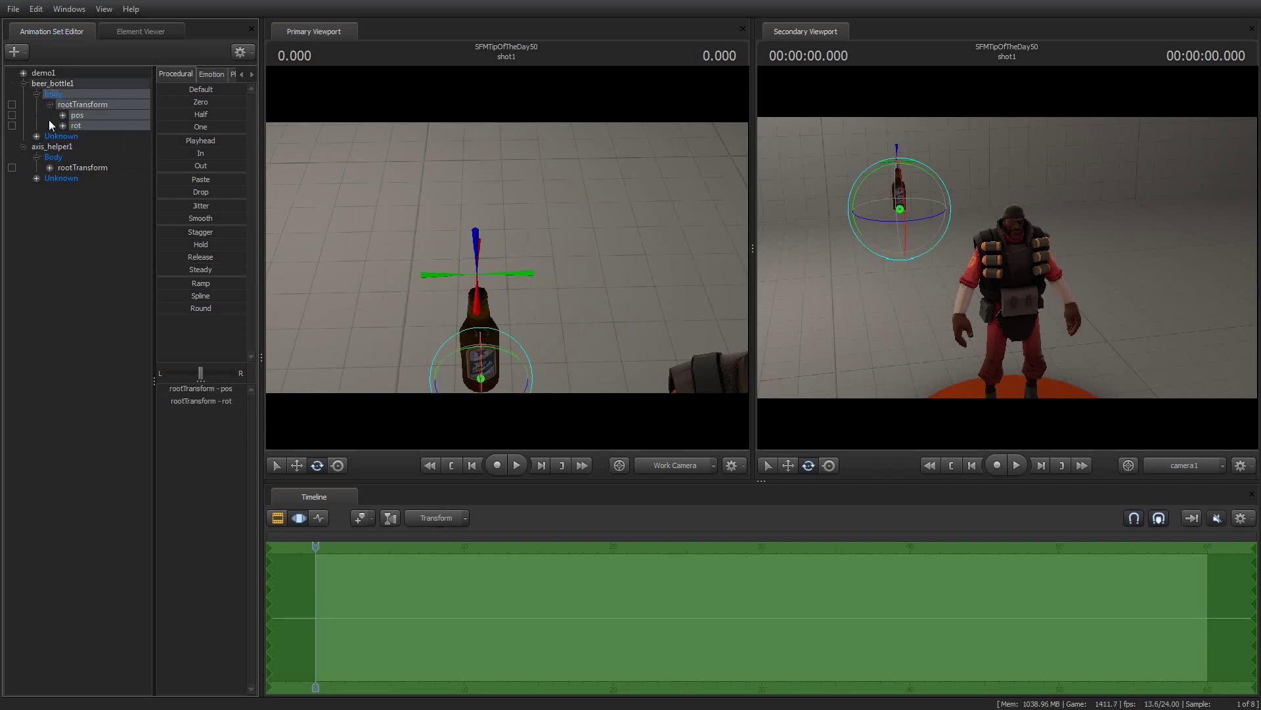
Select the axis helper and try rotating it around its vertical axis.
click(48, 157)
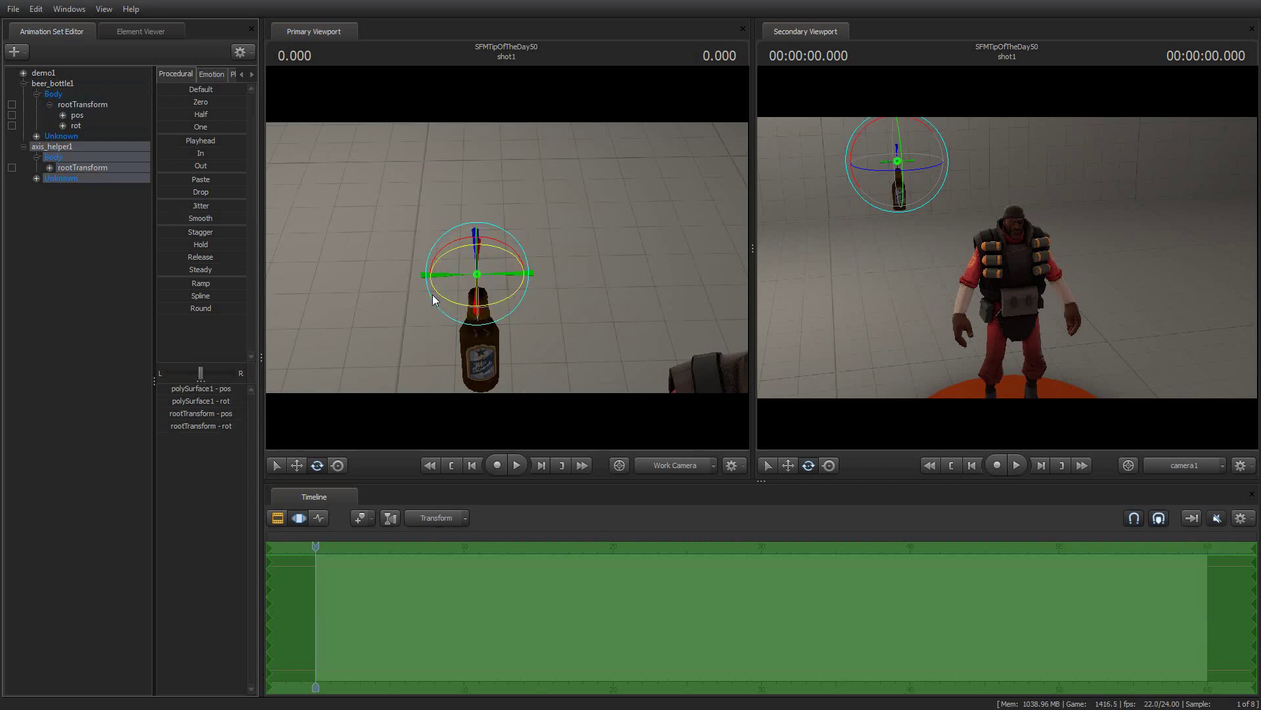
drag(458, 304, 470, 307)
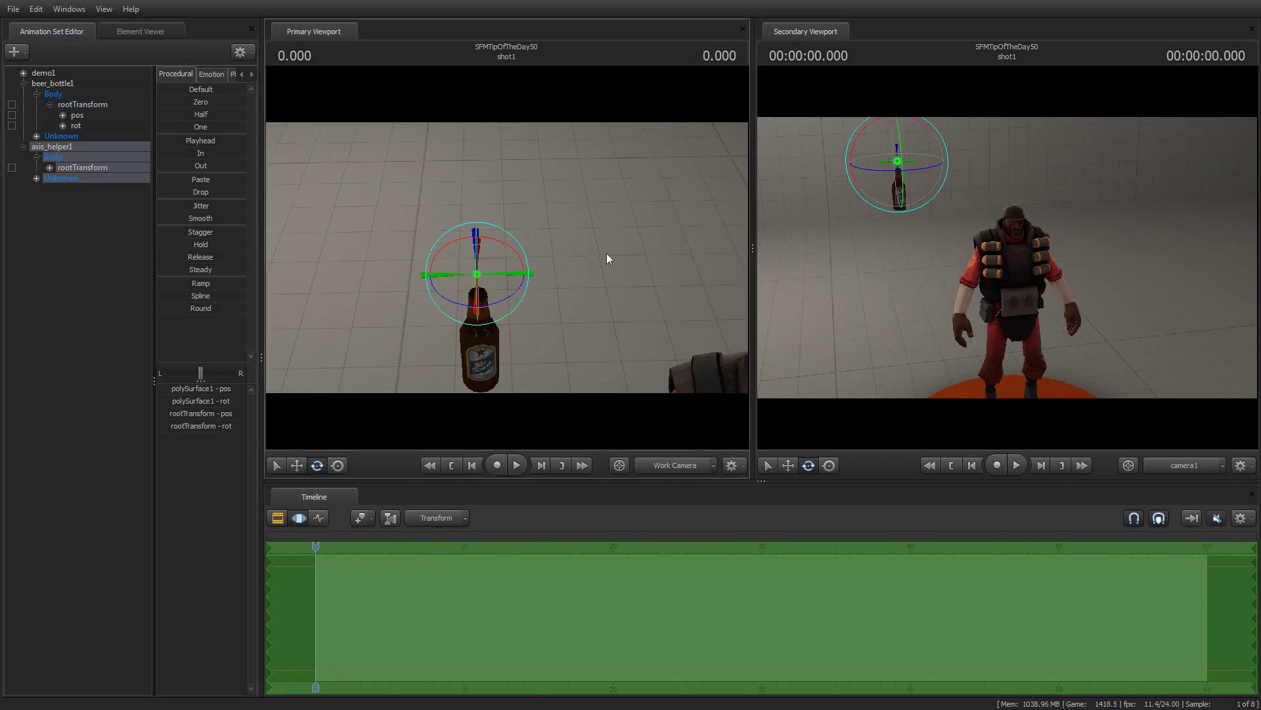
Move the axis helper away from the bottle sideways over to the Demoman, and lower it to just above his head.
drag(625, 211, 624, 227)
key(s)
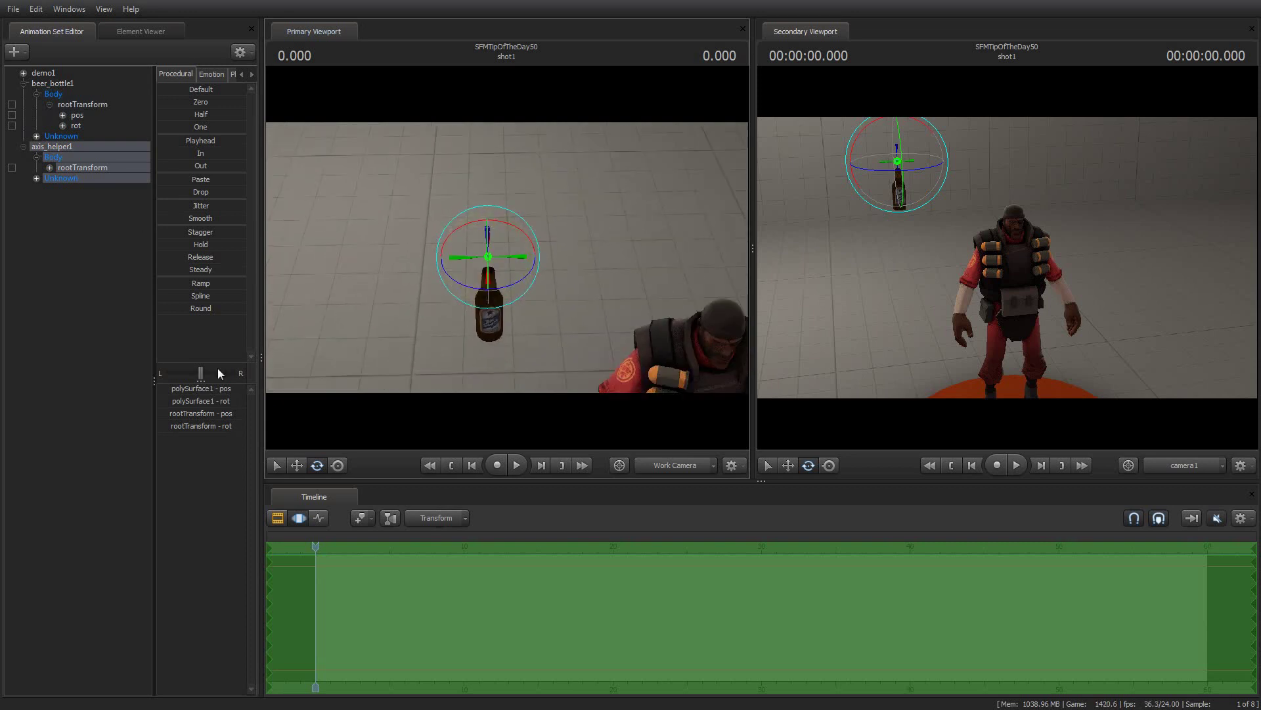
click(297, 465)
drag(445, 260, 729, 259)
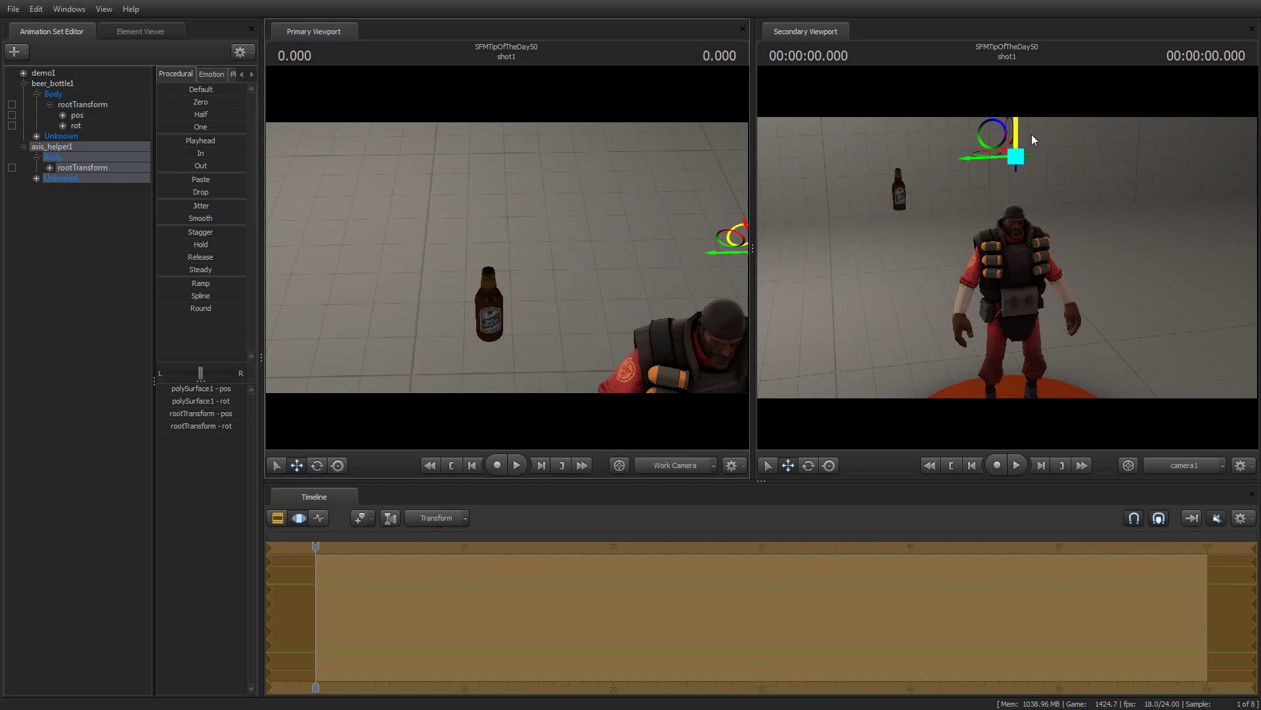
drag(1016, 130, 1022, 176)
Fine-tune the axis helper's position along its axes so it sits centred on top of the Demoman's head.
drag(592, 223, 584, 250)
drag(471, 208, 526, 212)
drag(561, 259, 585, 257)
mouse_move(507, 258)
mouse_down()
mouse_move(558, 255)
mouse_move(542, 246)
mouse_move(510, 260)
mouse_up()
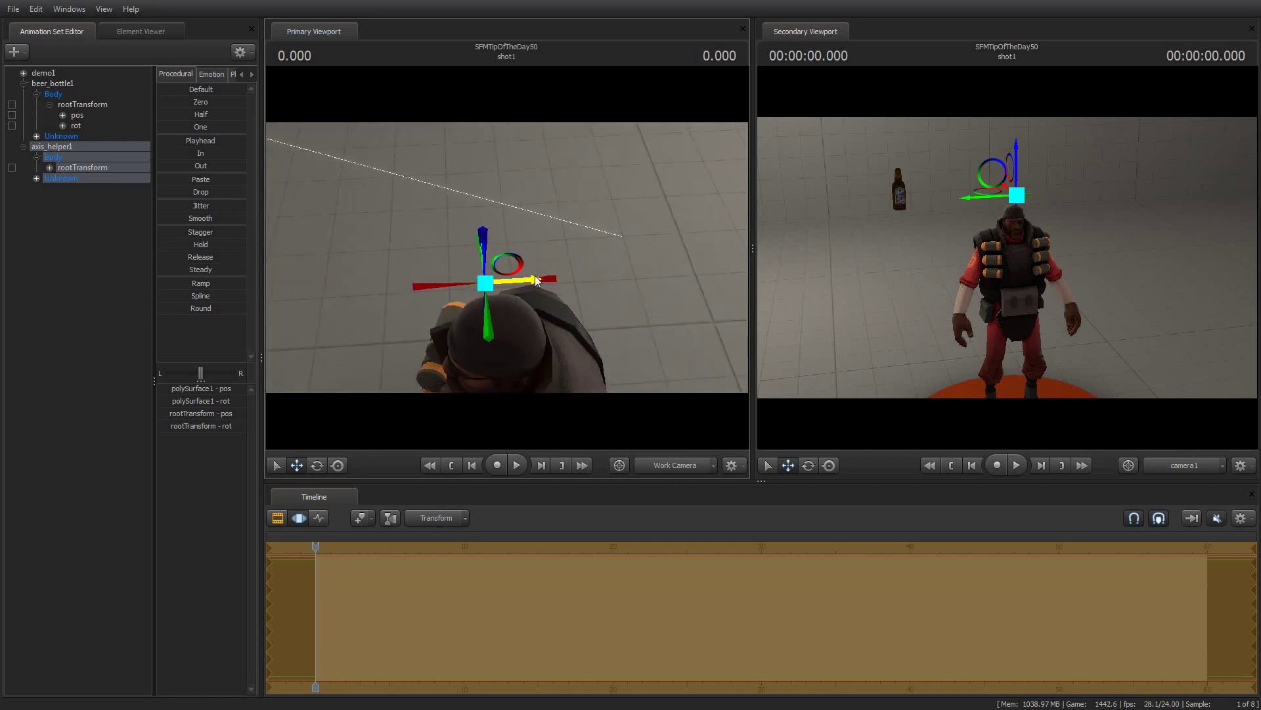
drag(384, 242, 464, 256)
mouse_move(628, 297)
mouse_down()
mouse_move(684, 303)
mouse_move(627, 297)
mouse_up()
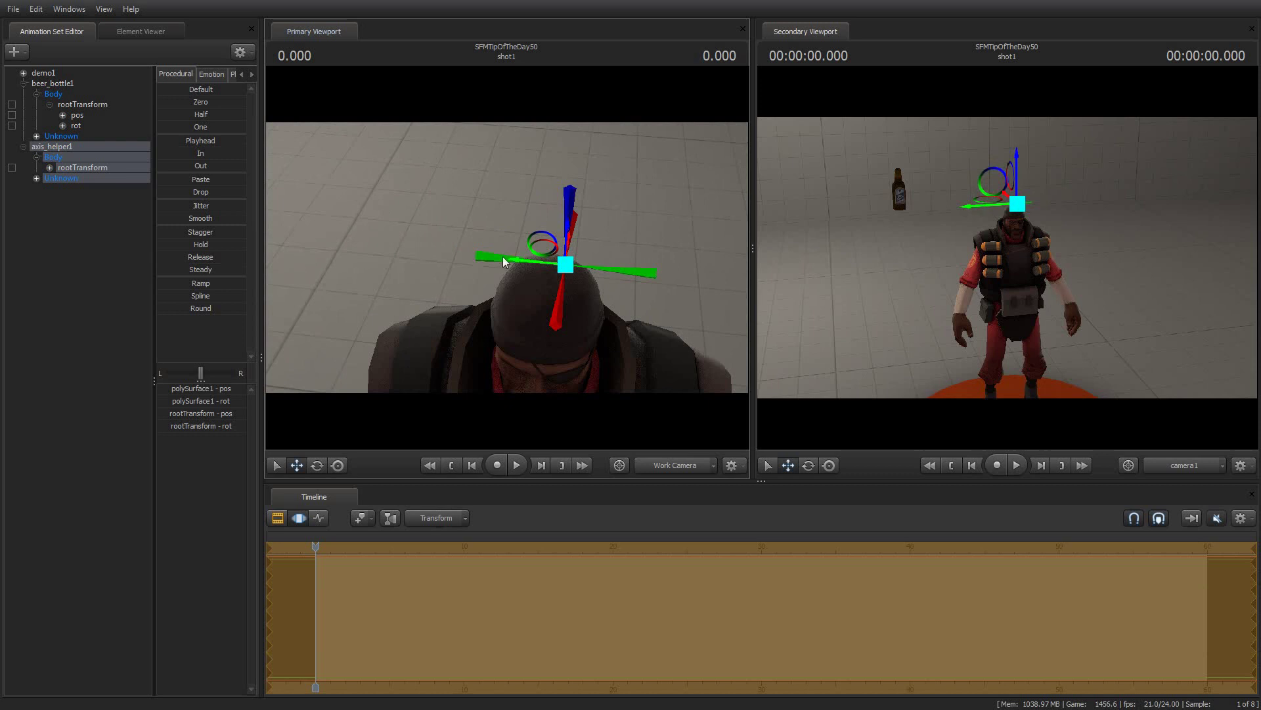
drag(507, 259, 467, 253)
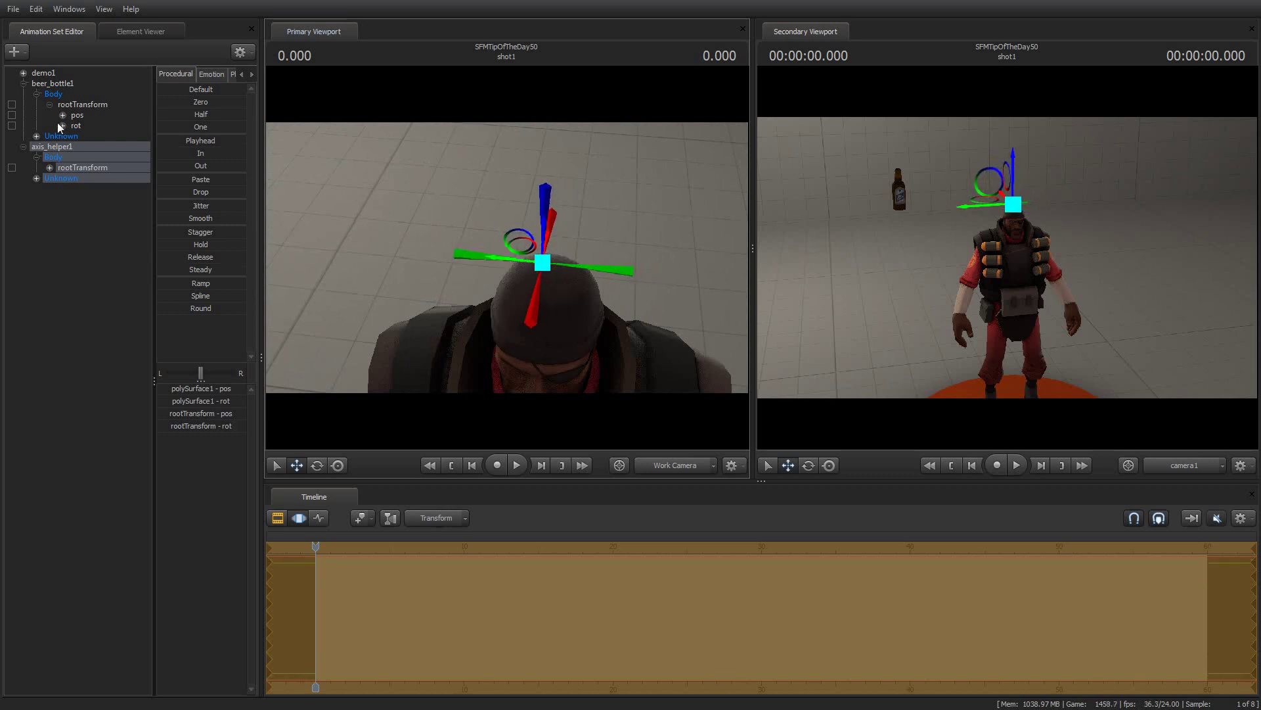
Expand demo1's Face and Body controls, and lock the axis helper's rootTransform to the bip_head bone.
click(23, 73)
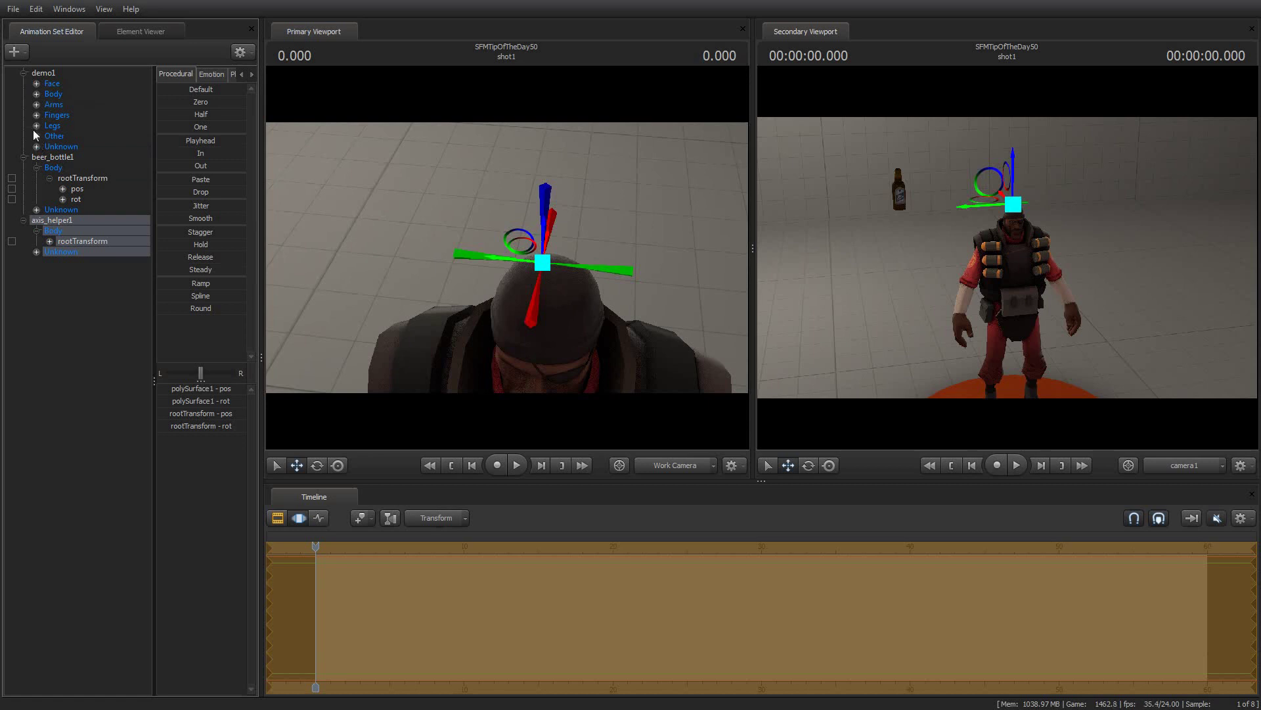
click(35, 83)
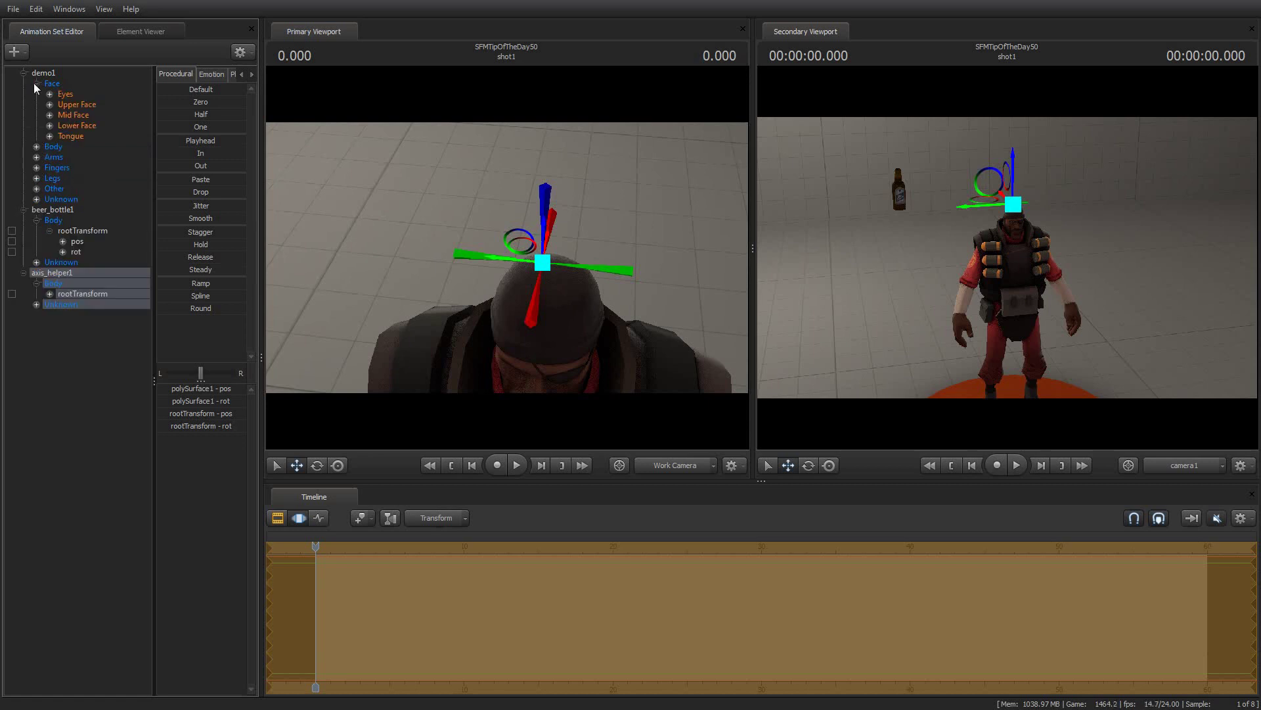
click(36, 147)
click(74, 231)
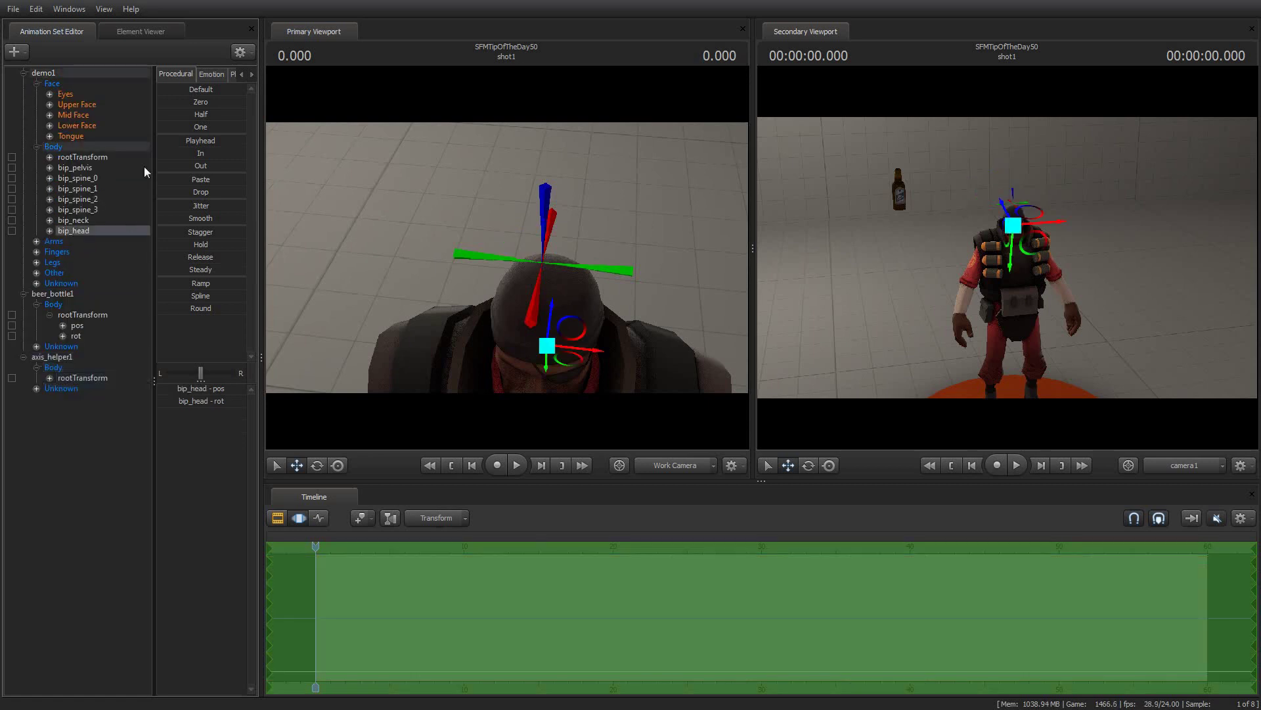
click(38, 146)
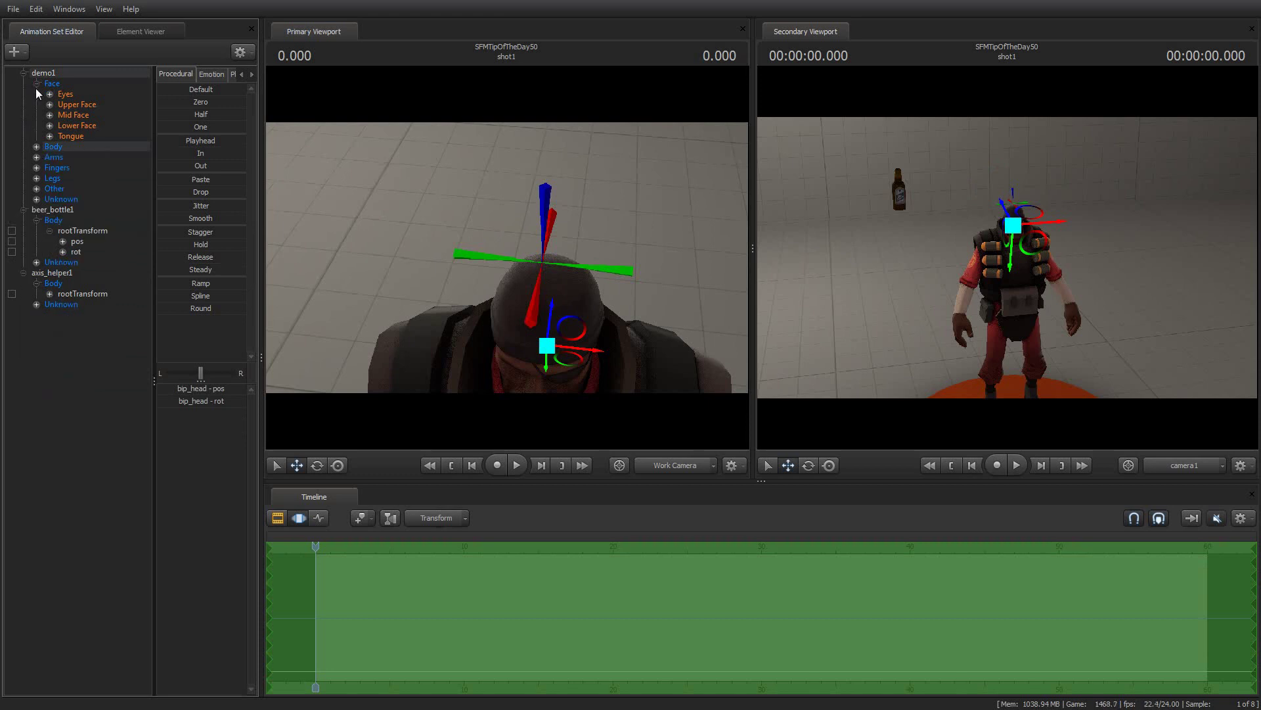
click(36, 147)
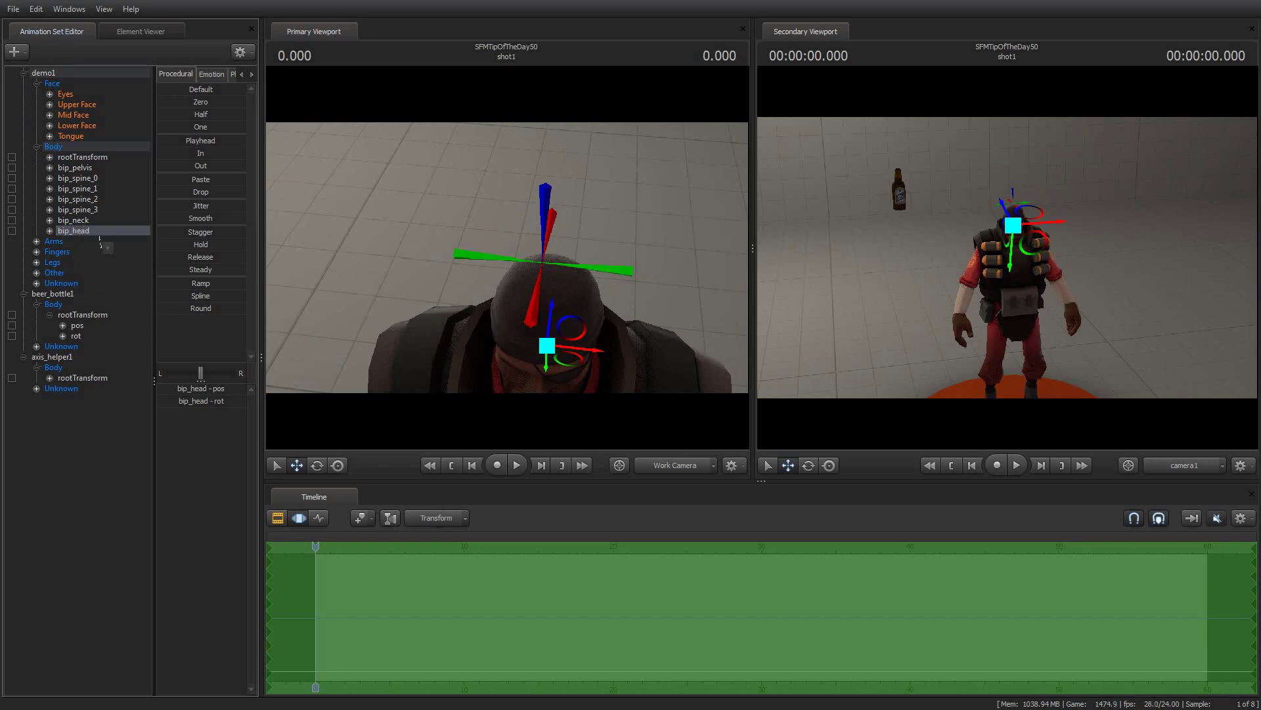
drag(88, 380, 88, 380)
click(23, 72)
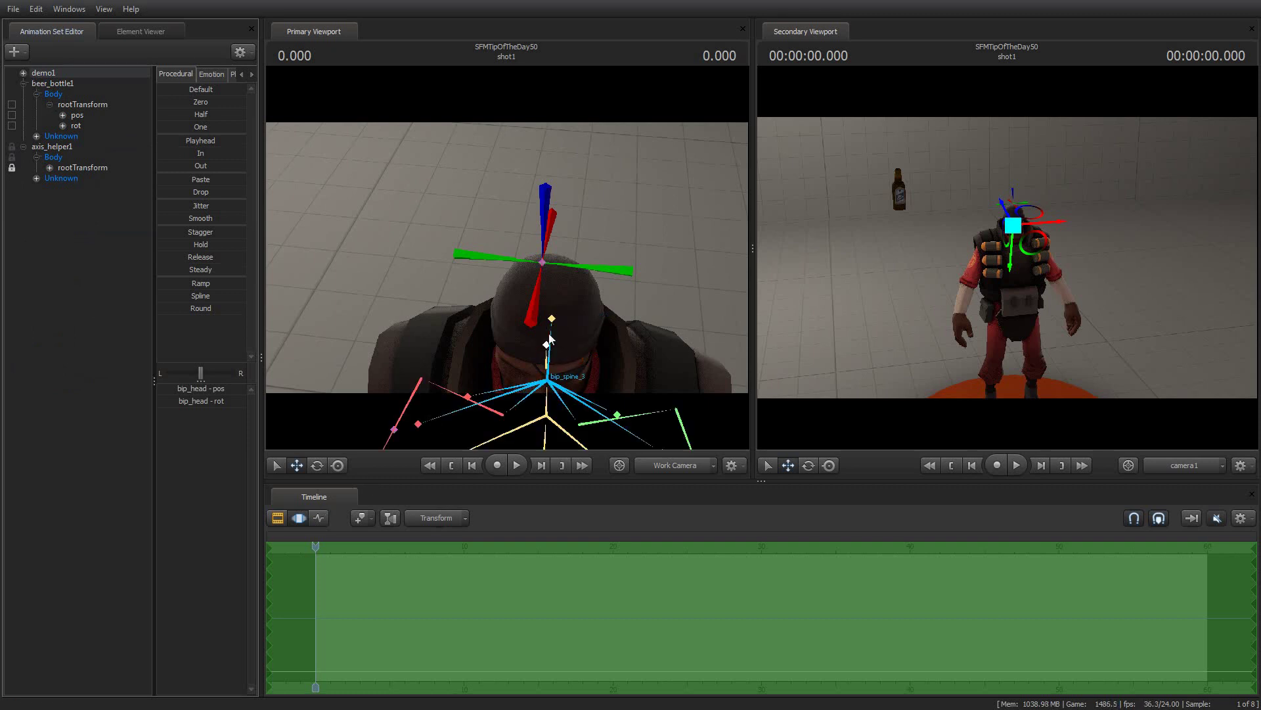
Select the bip_head bone and rotate it to test the axis helper's lock to the head.
click(544, 347)
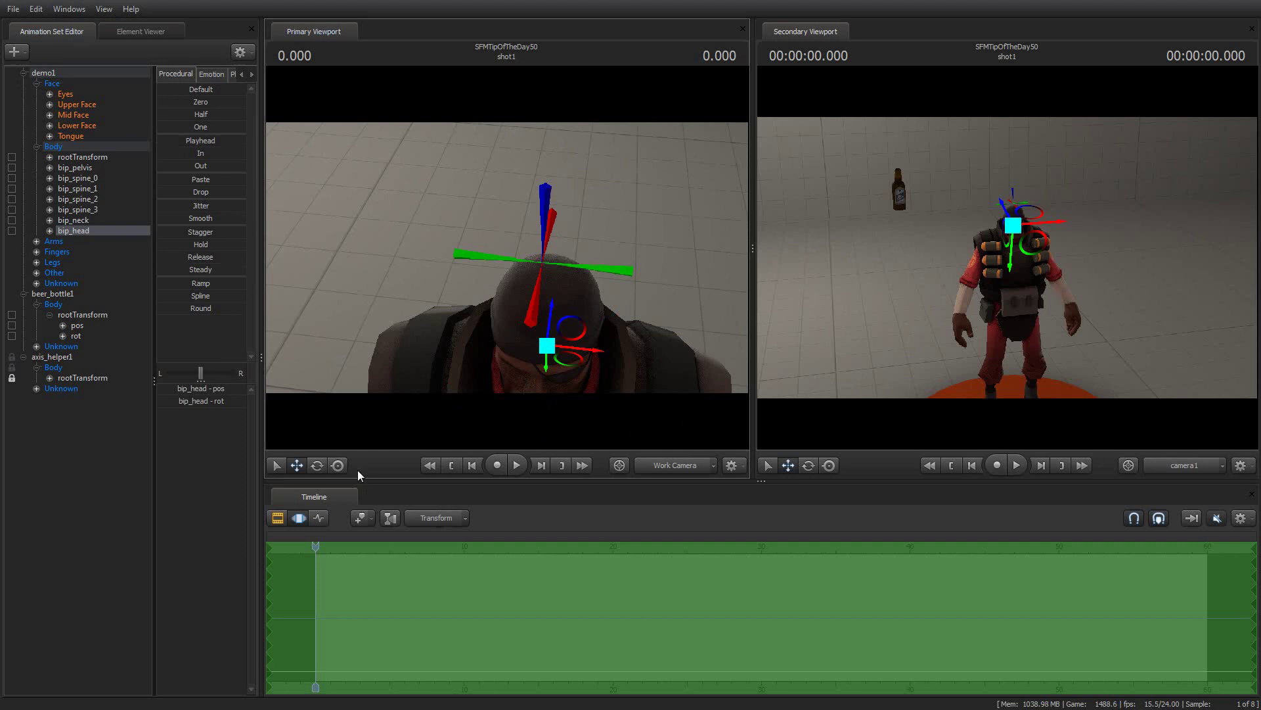
click(317, 466)
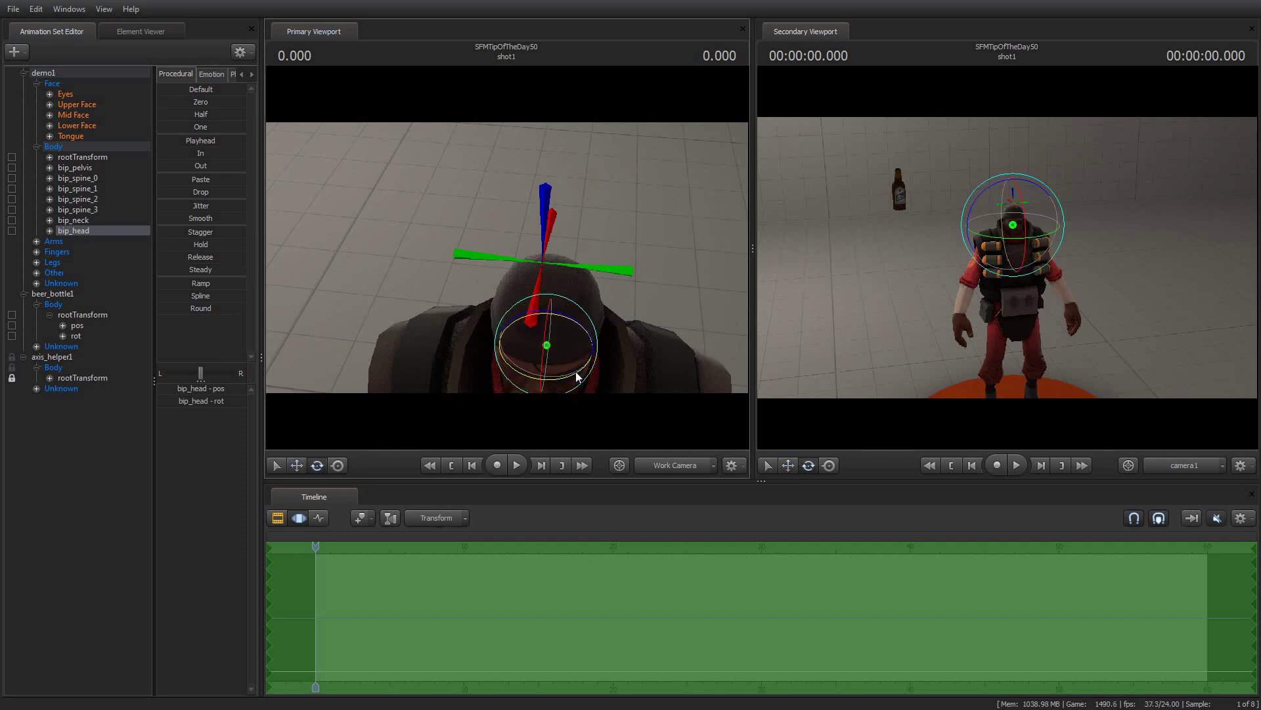
mouse_move(576, 376)
mouse_down()
mouse_move(534, 375)
mouse_move(563, 380)
mouse_move(595, 365)
mouse_up()
Lock the beer bottle's rootTransform to the axis helper's rootTransform, and rotate bip_head to swing the bottle with it.
drag(77, 379, 81, 318)
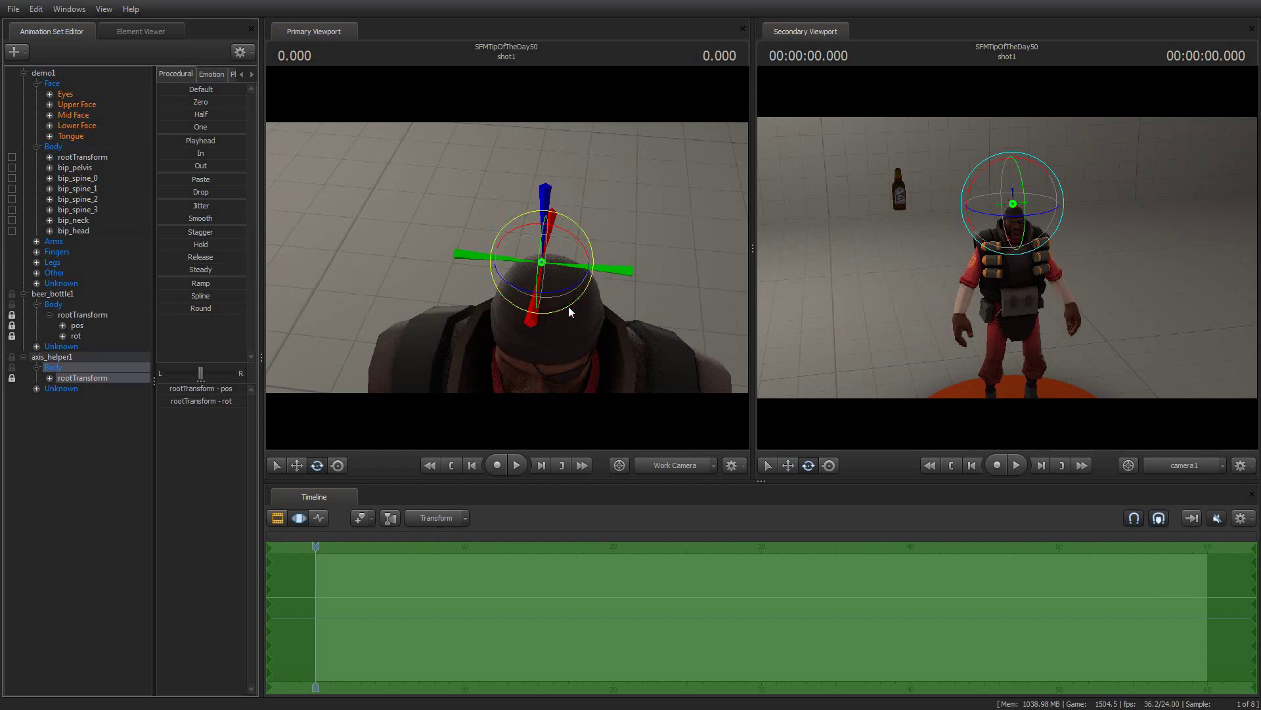
click(74, 231)
drag(567, 380, 543, 355)
Tilt bip_head further with the helper and bottle attached, and switch the timeline to the Clip Editor.
key(s)
drag(630, 205, 584, 295)
key(s)
key(w)
key(s)
key(a)
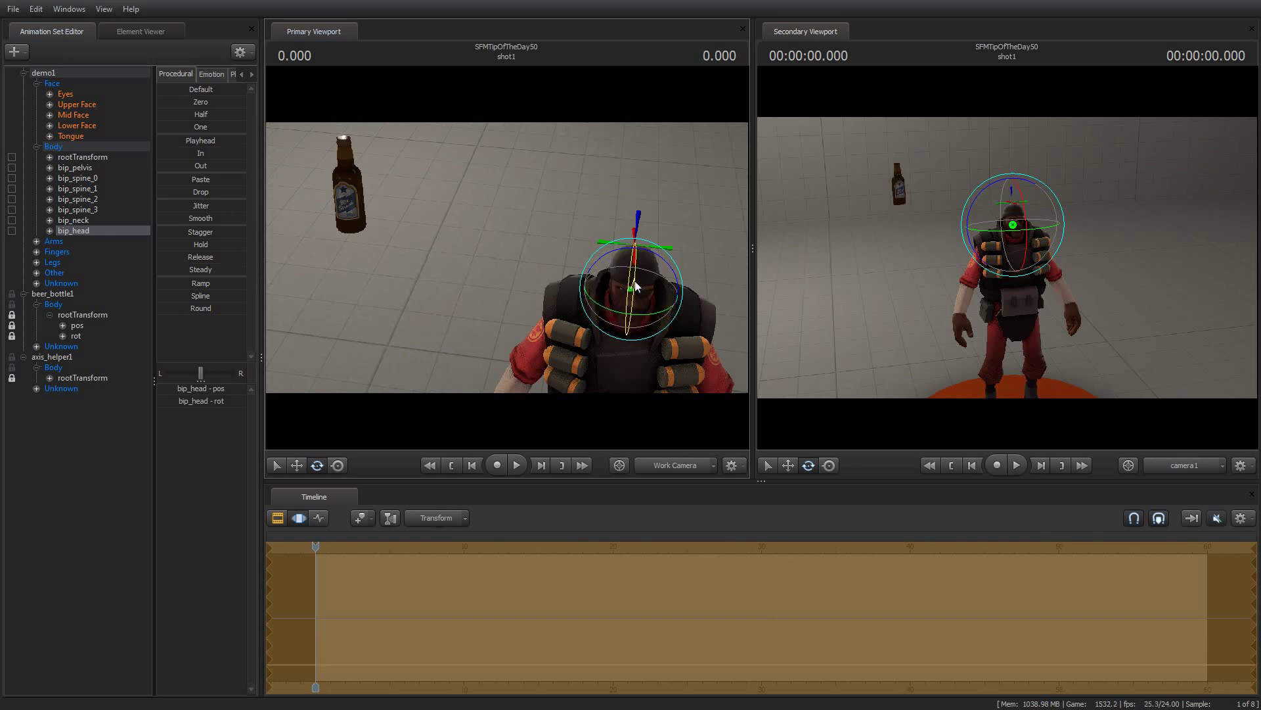
drag(636, 279, 632, 287)
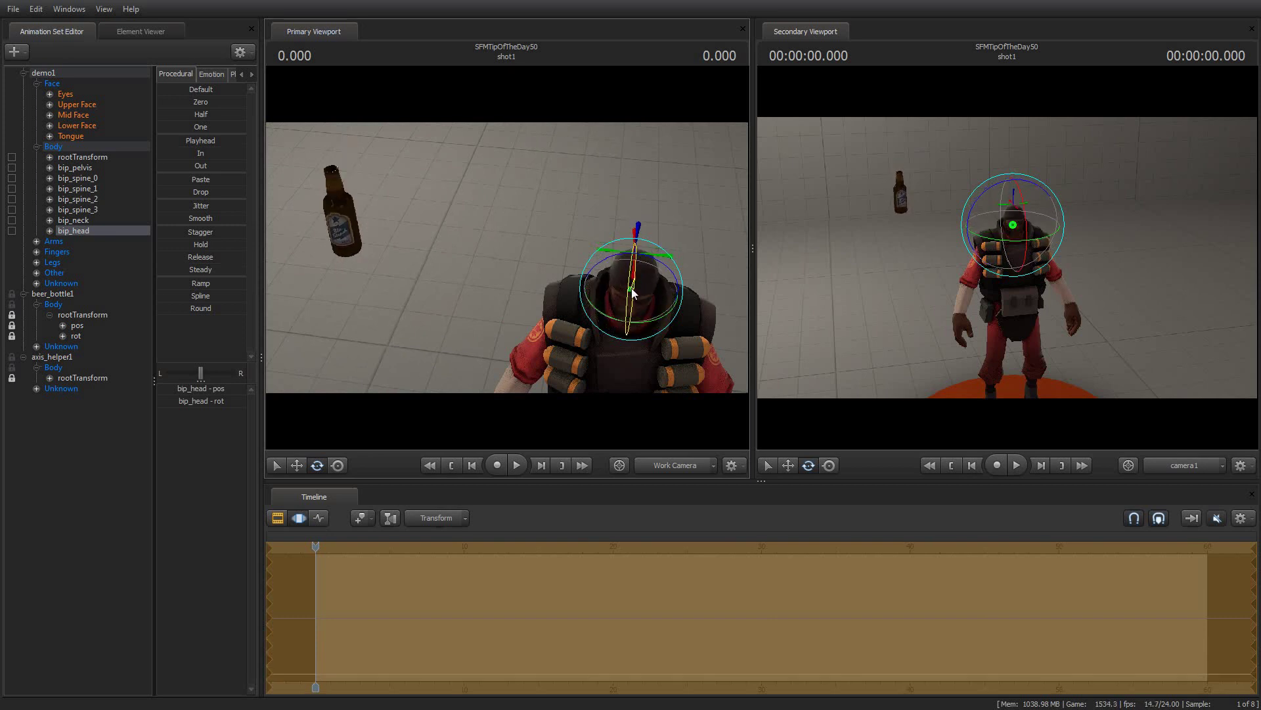
click(278, 518)
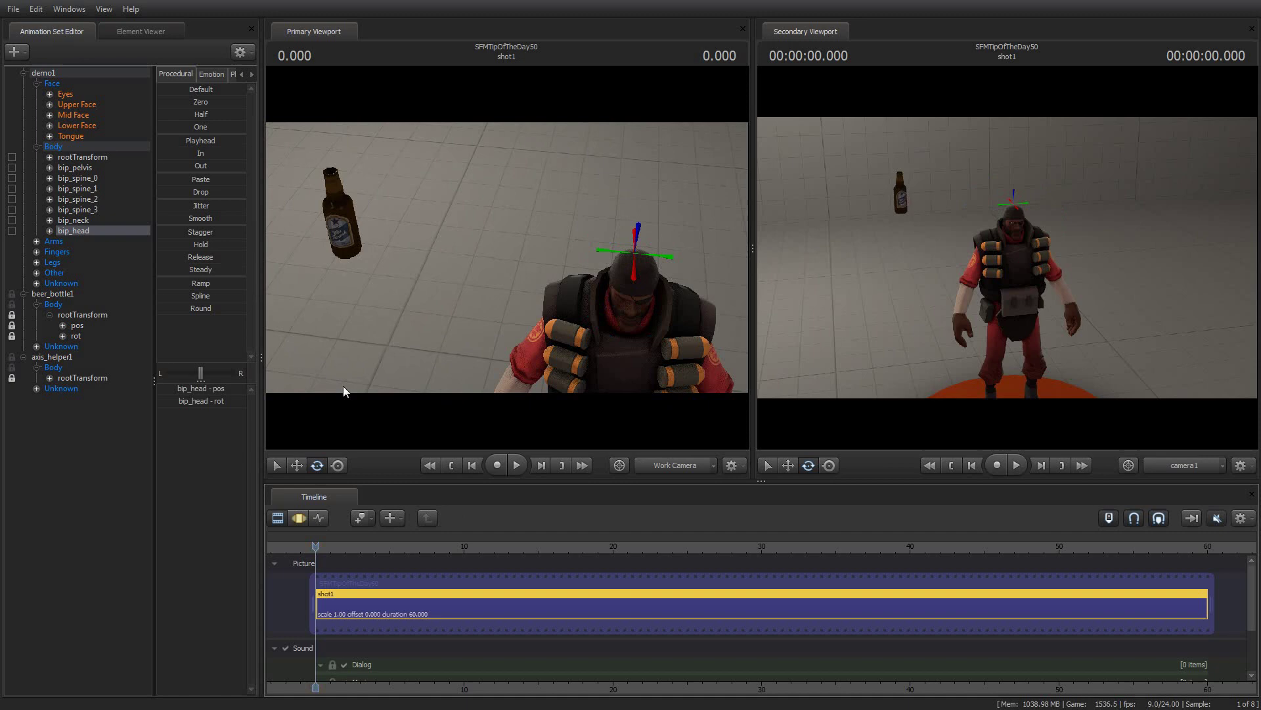
Rotate bip_head once more in the Motion Editor with a wider view of the bottle, and undo the rotation.
mouse_move(343, 385)
mouse_down()
mouse_move(360, 383)
mouse_move(329, 382)
mouse_up()
key(s)
key(d)
drag(538, 260, 475, 310)
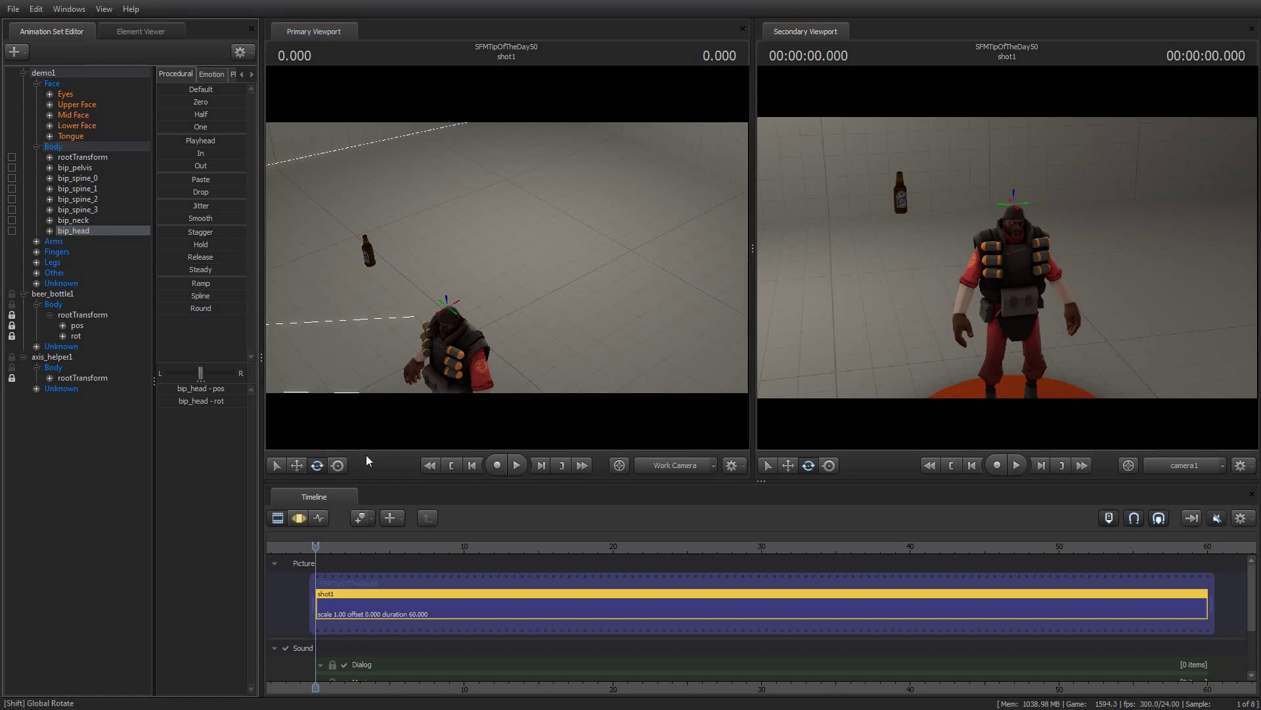
click(411, 333)
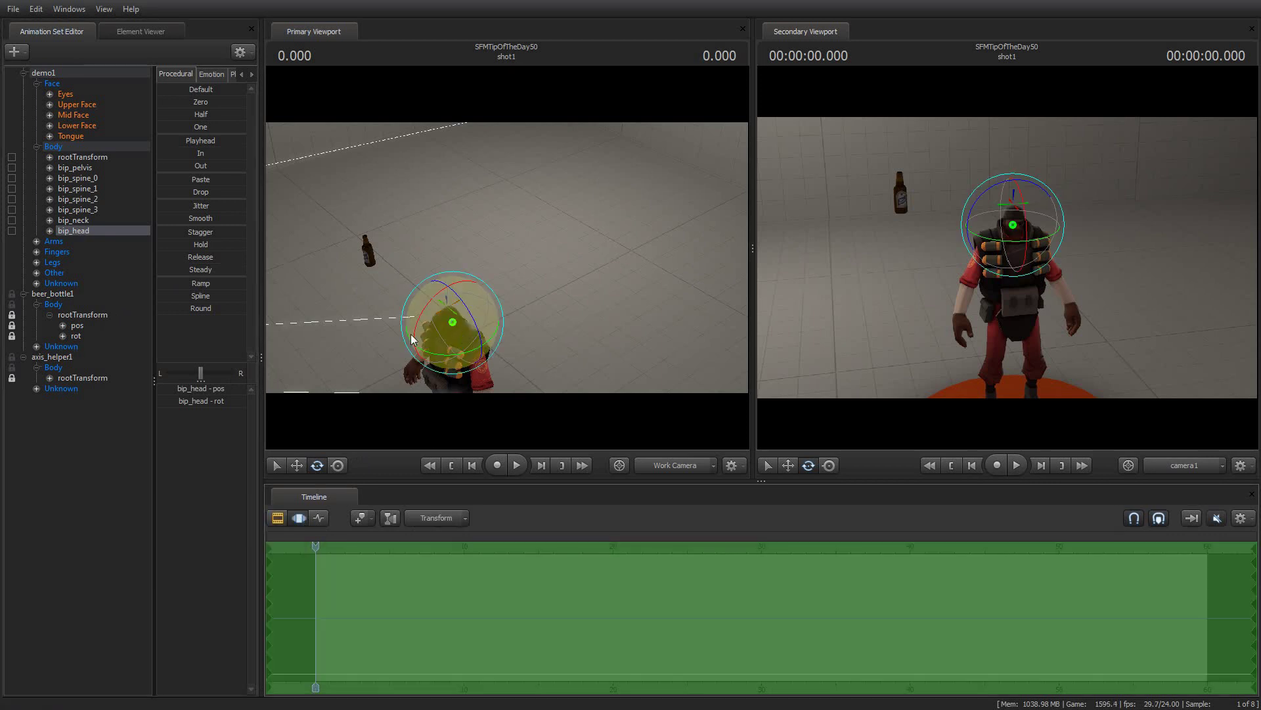
mouse_move(471, 350)
mouse_down()
mouse_move(514, 343)
mouse_move(389, 352)
mouse_move(308, 340)
mouse_move(464, 362)
mouse_move(487, 351)
mouse_move(468, 341)
mouse_up()
key(ctrl+z)
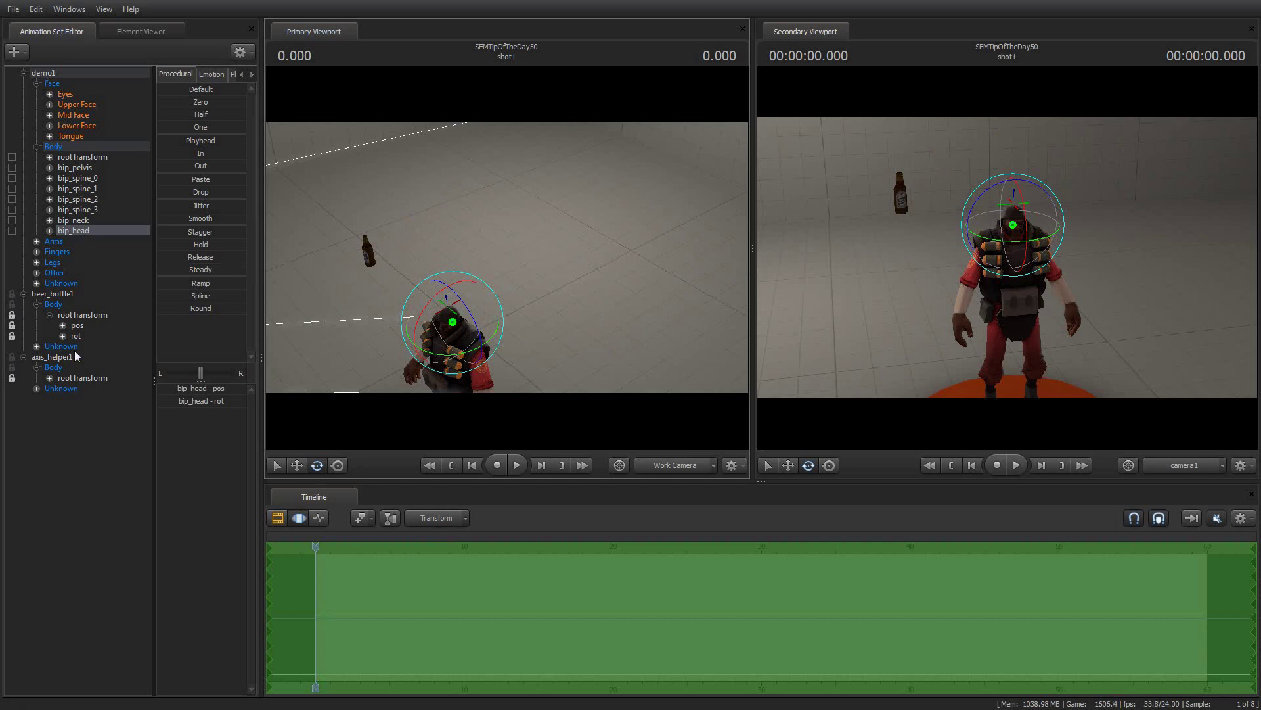
Preview axis_helper_thick.mdl, cone_helper.mdl and overlay_helper.mdl in the model browser for a new animation set, and close it without adding a model.
right_click(104, 461)
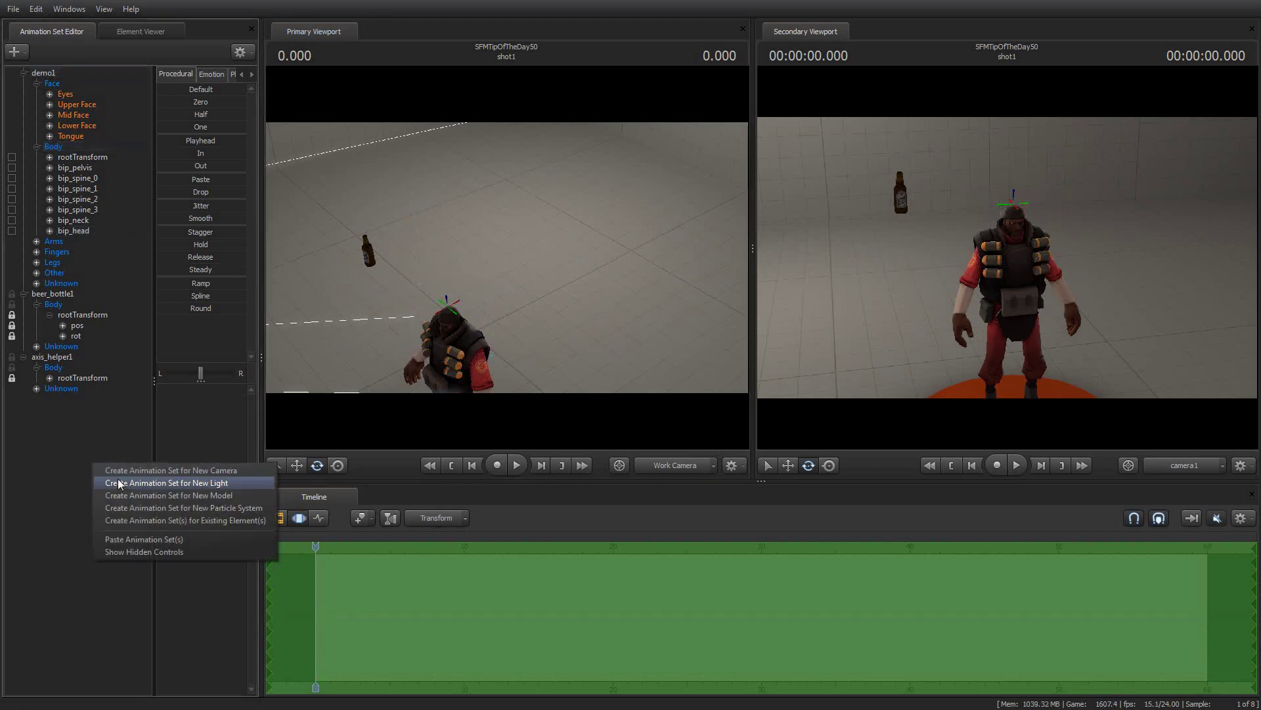
click(169, 496)
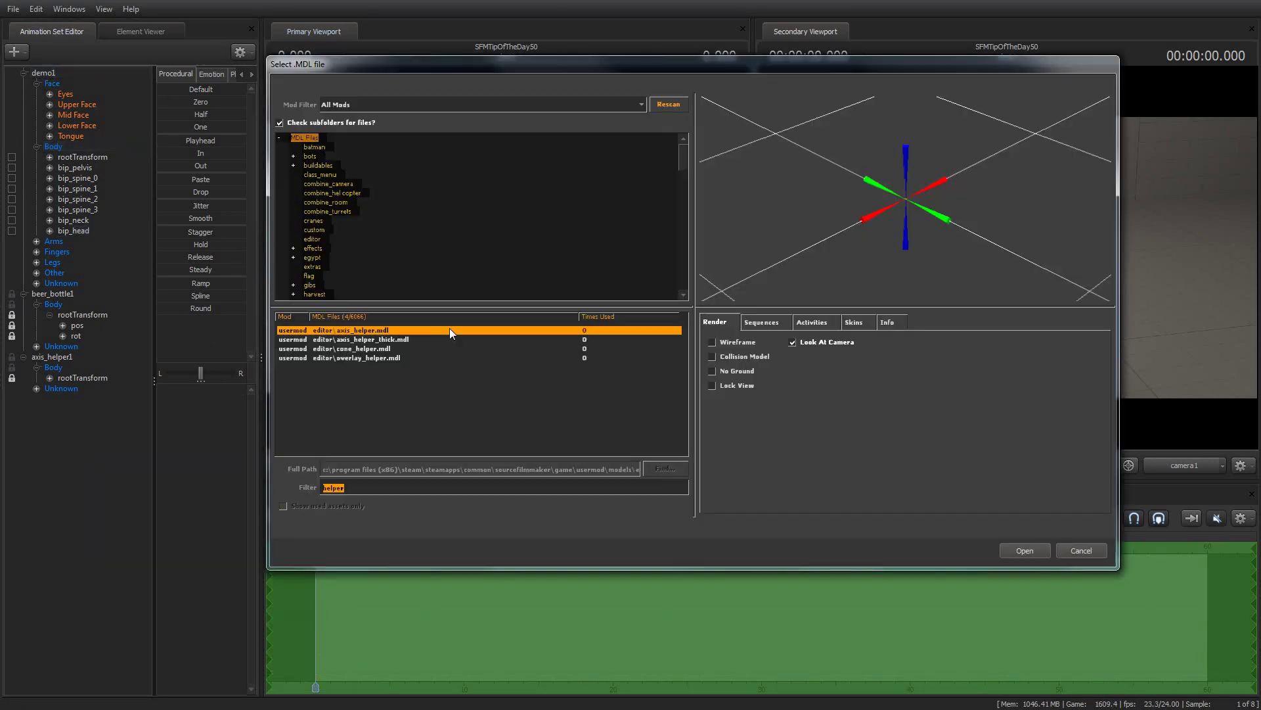
click(385, 341)
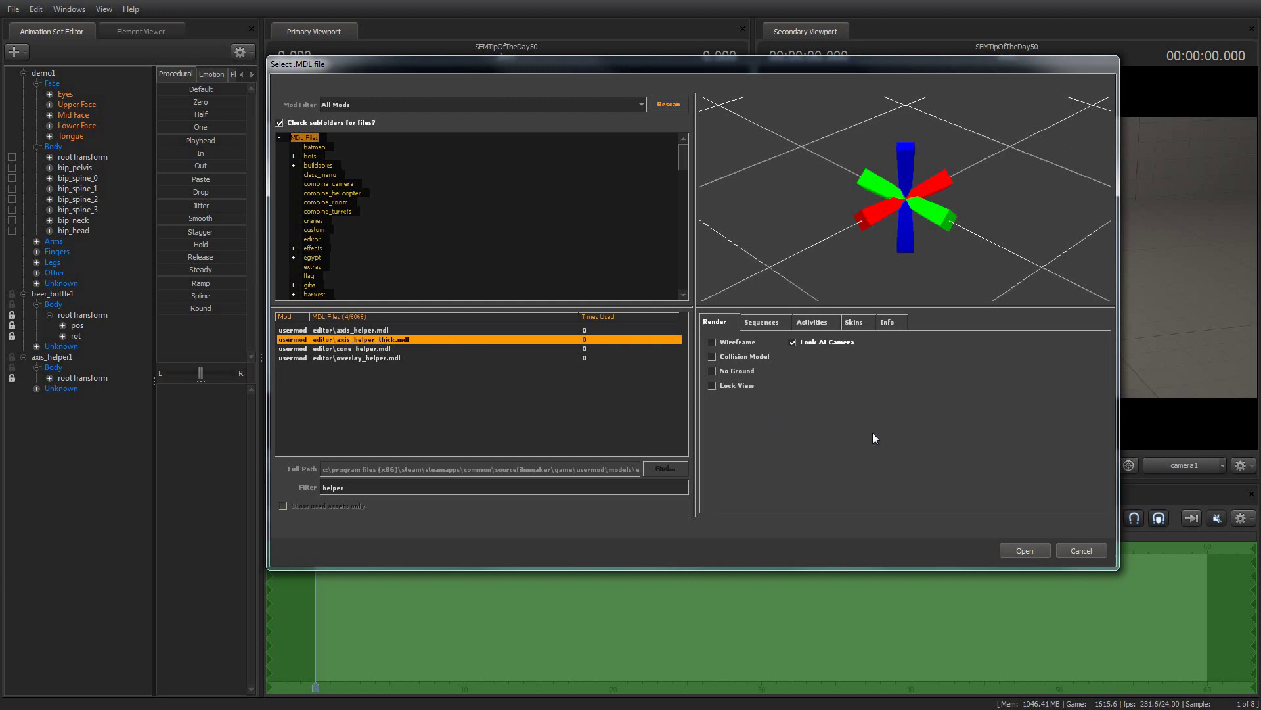
click(398, 350)
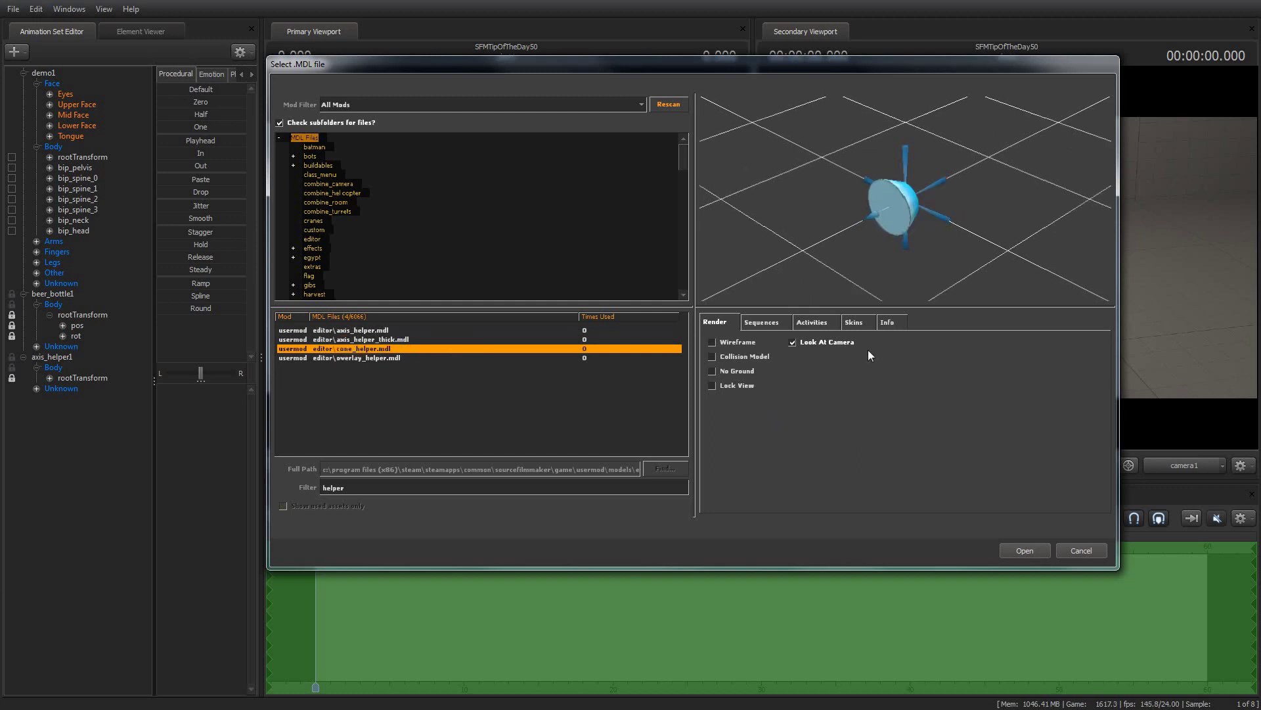
drag(971, 271, 906, 197)
drag(1025, 174, 992, 169)
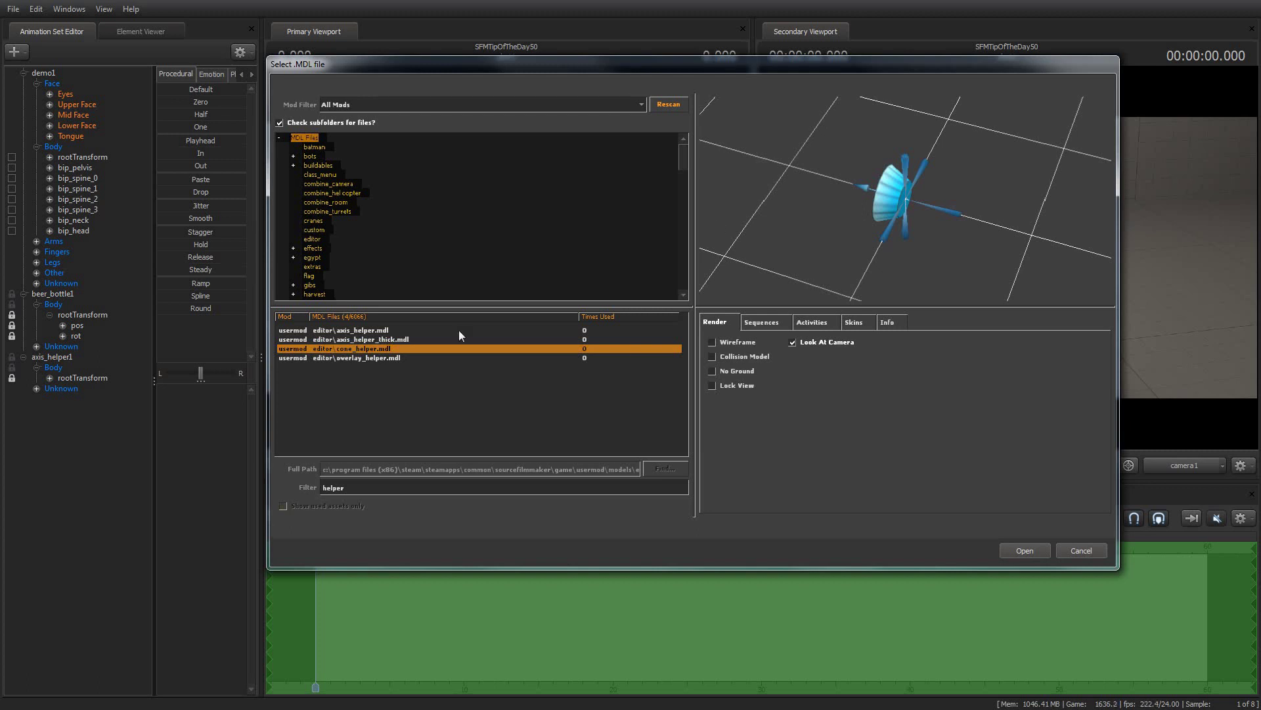
click(378, 360)
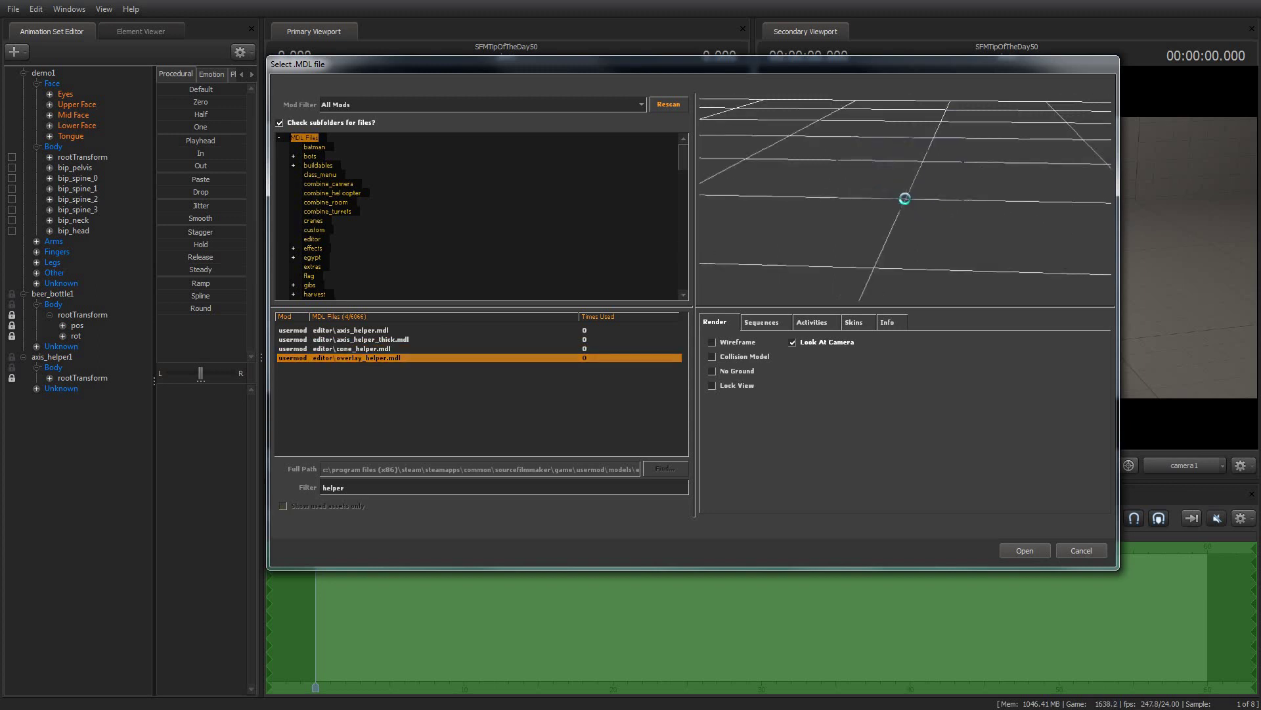
drag(905, 198, 904, 198)
click(332, 339)
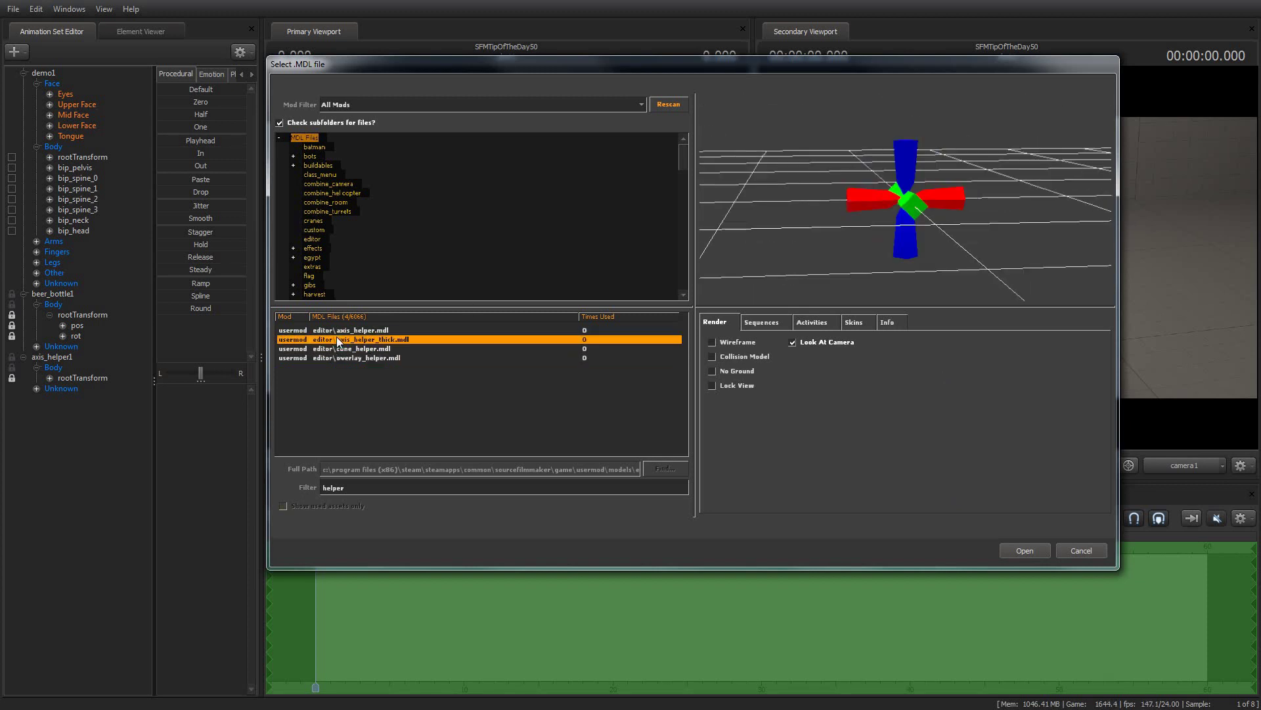
click(341, 330)
key(Down)
click(1074, 550)
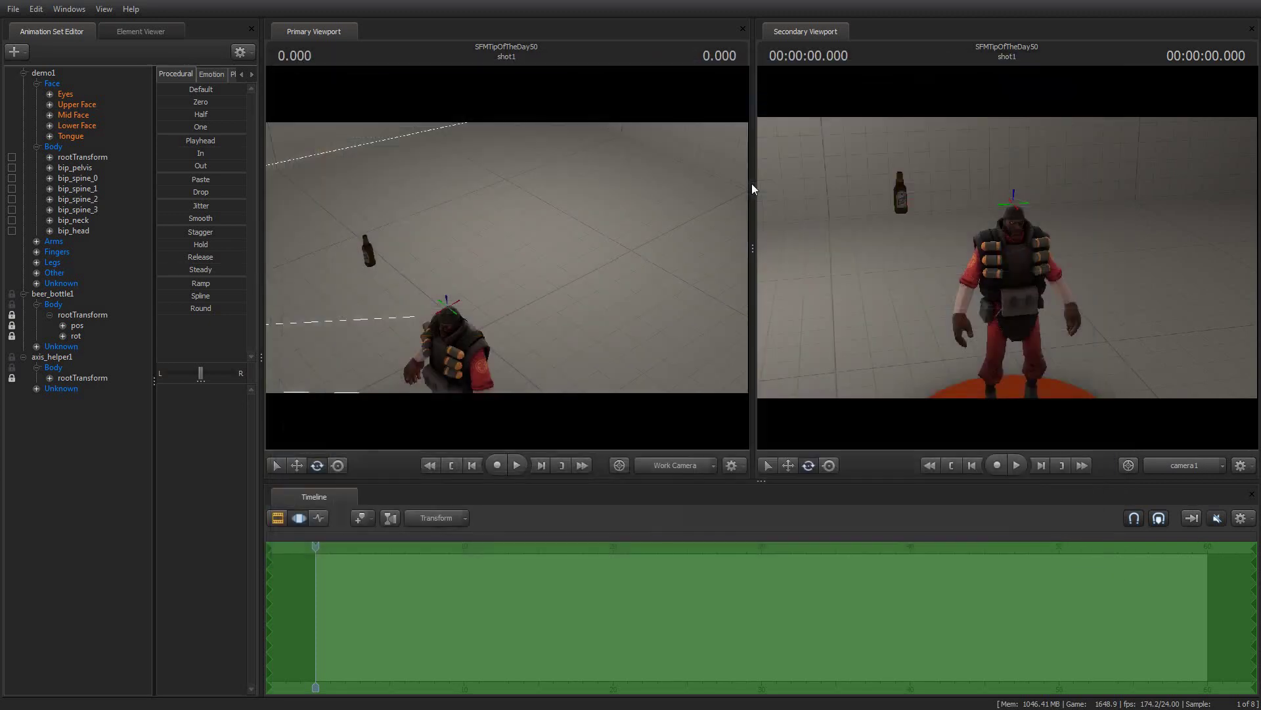
Turn off Renderable for axis_helper1, and try rotating the unrendered helper around its vertical axis.
click(23, 73)
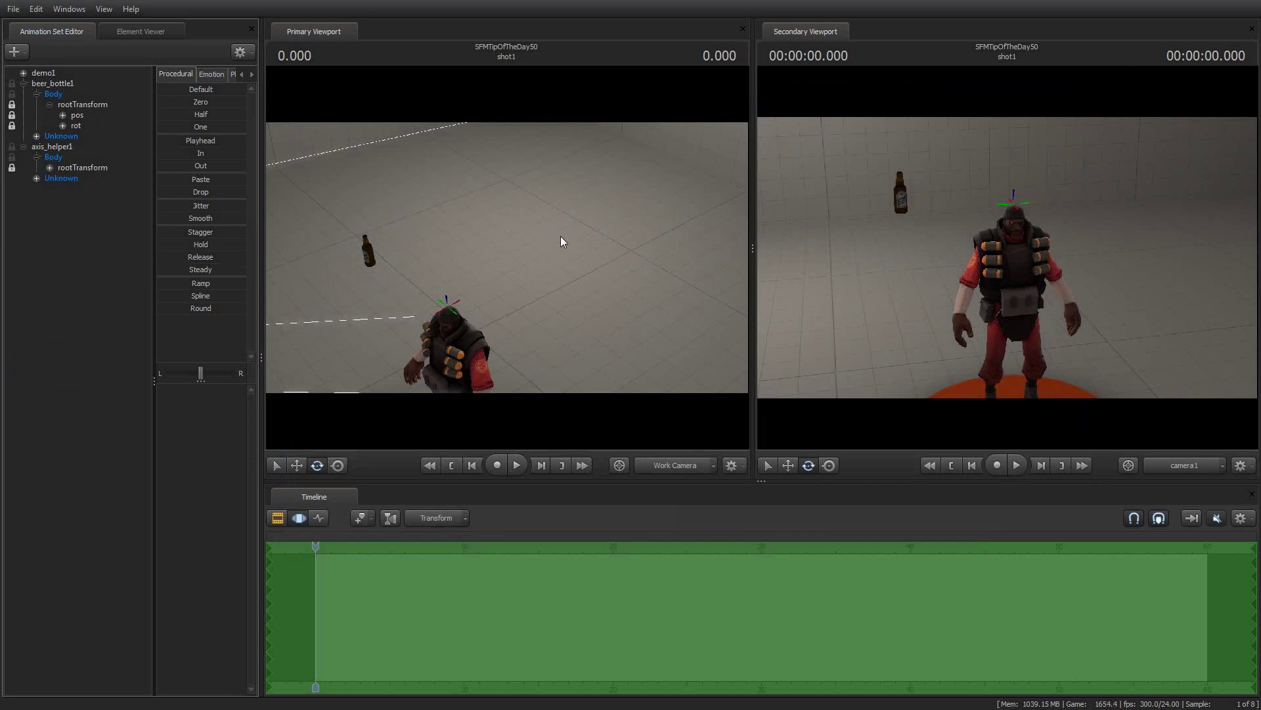
right_click(50, 149)
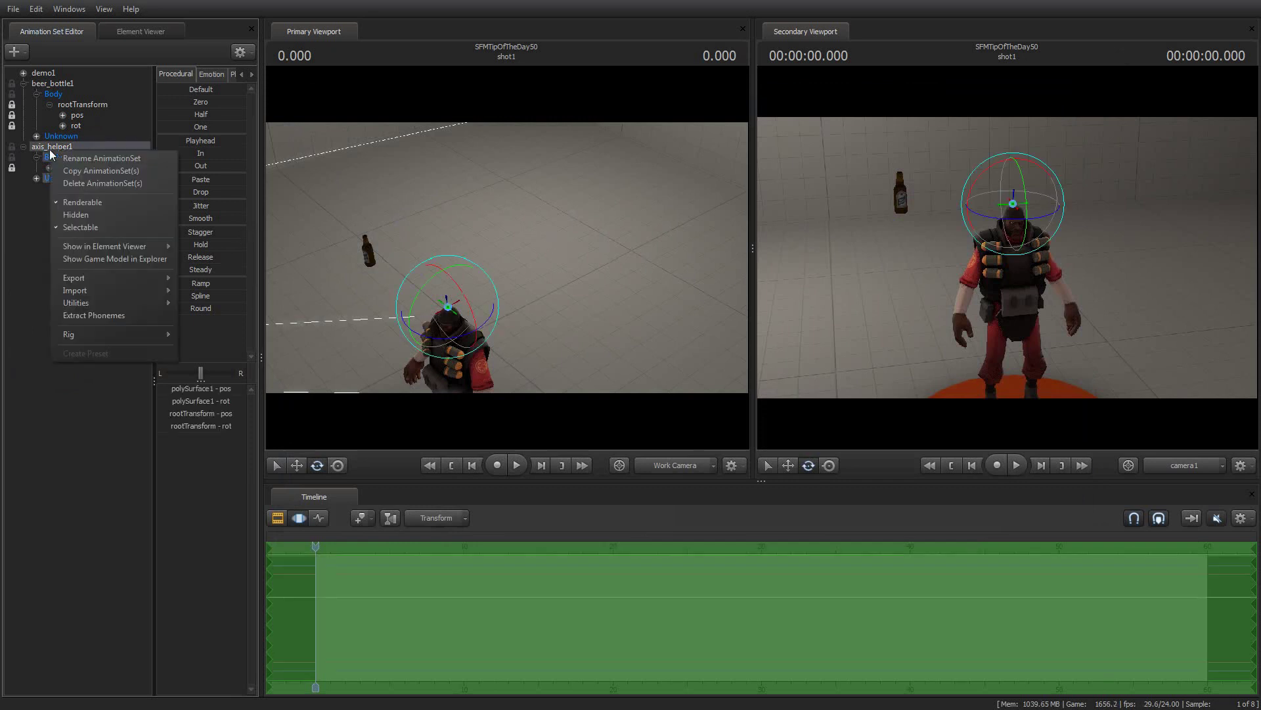
click(124, 202)
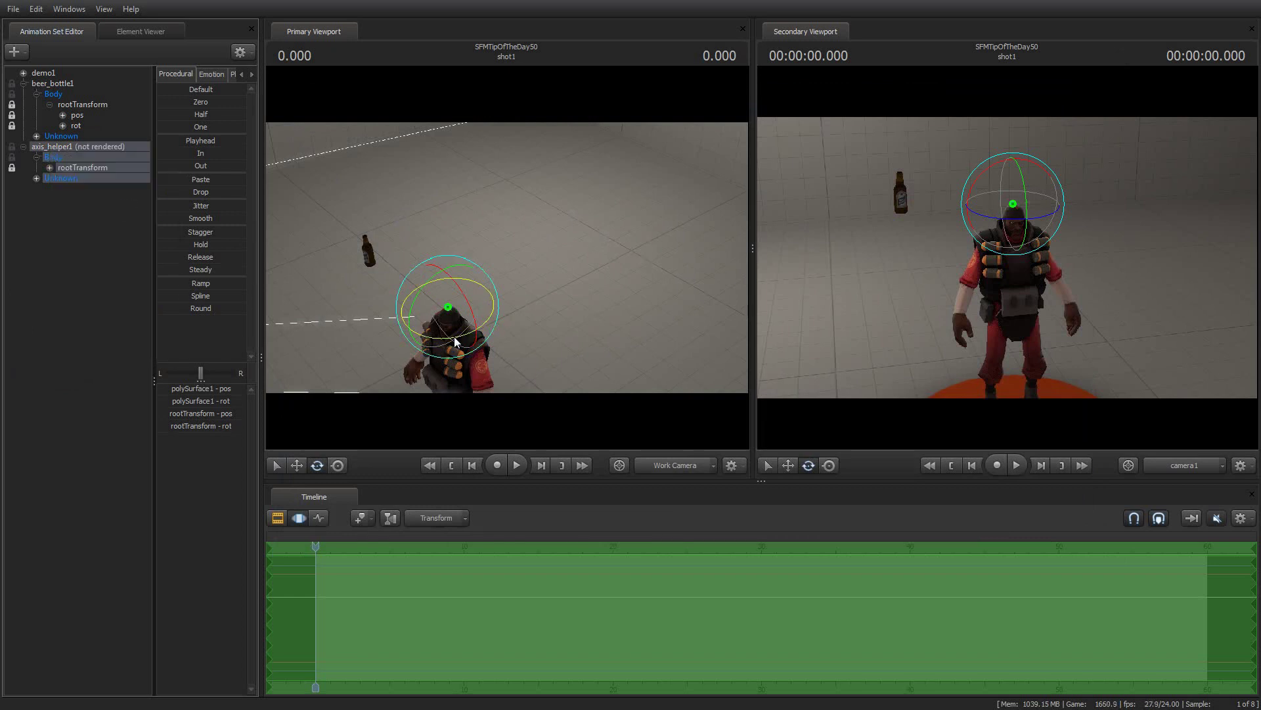
drag(421, 338, 452, 328)
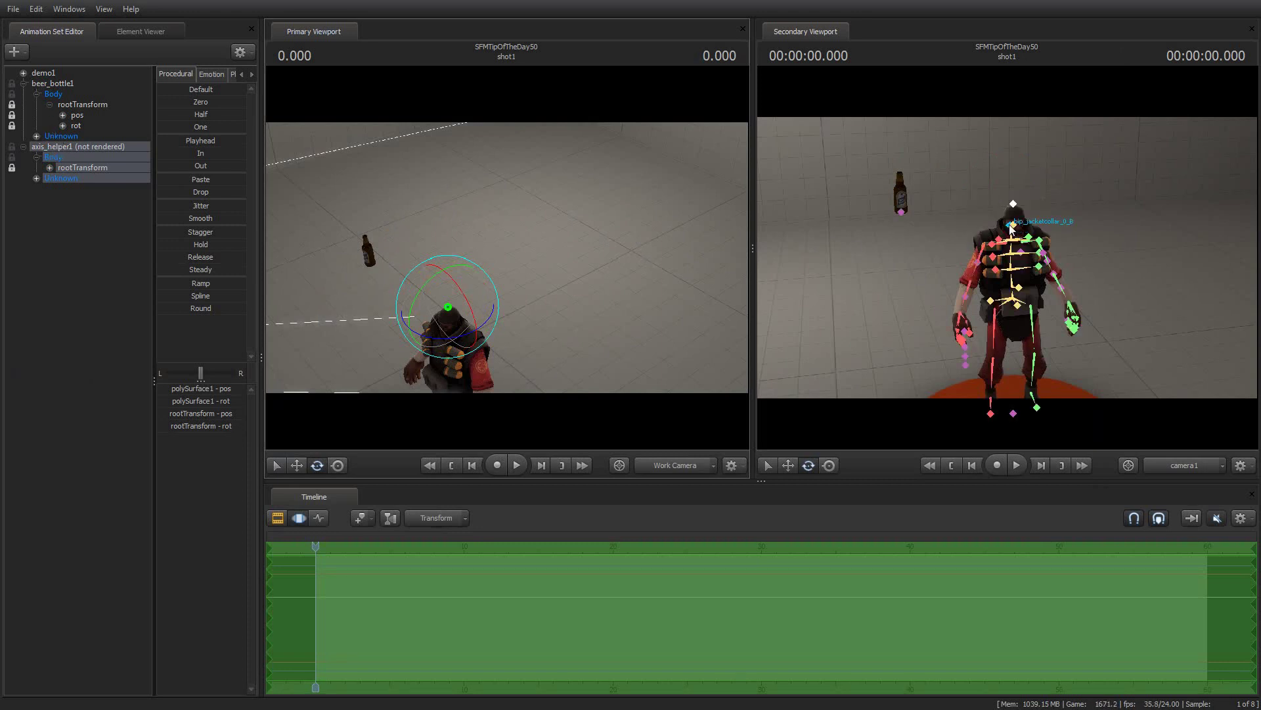
Rotate bip_head sideways to swing the locked bottle around the head, and add axis_helper1 to the selection.
click(1012, 225)
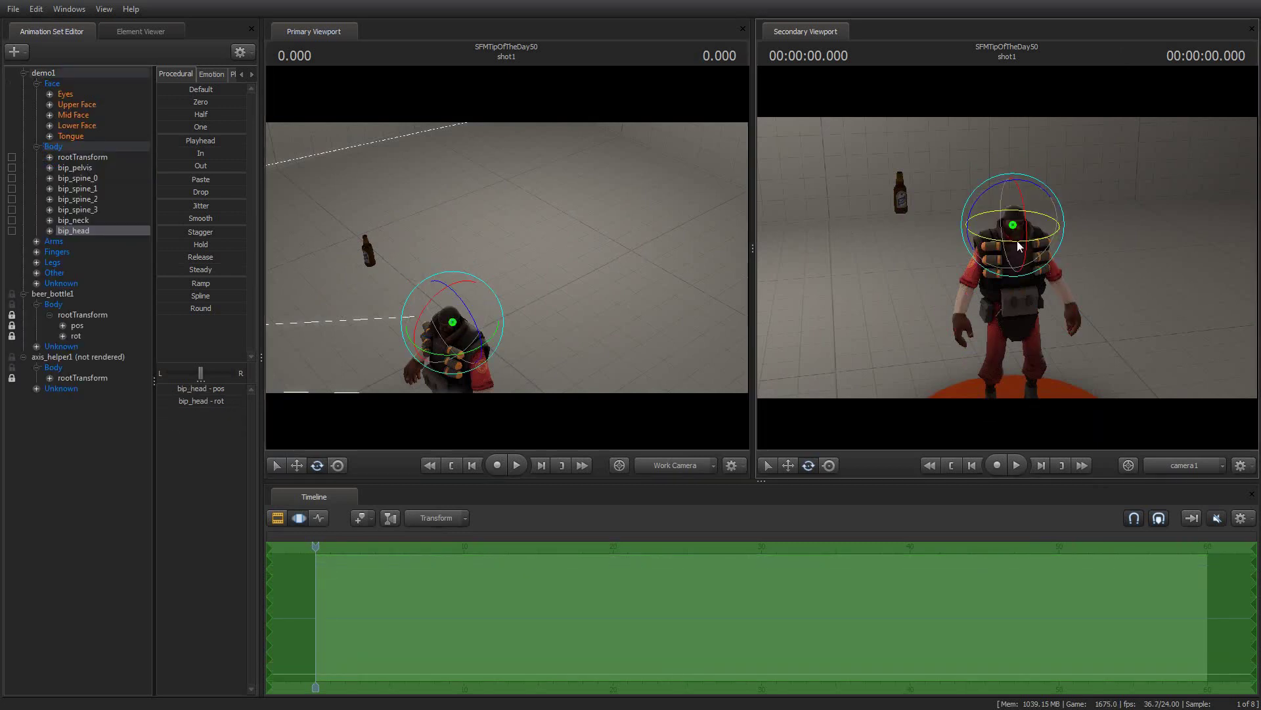
drag(1018, 241, 1043, 239)
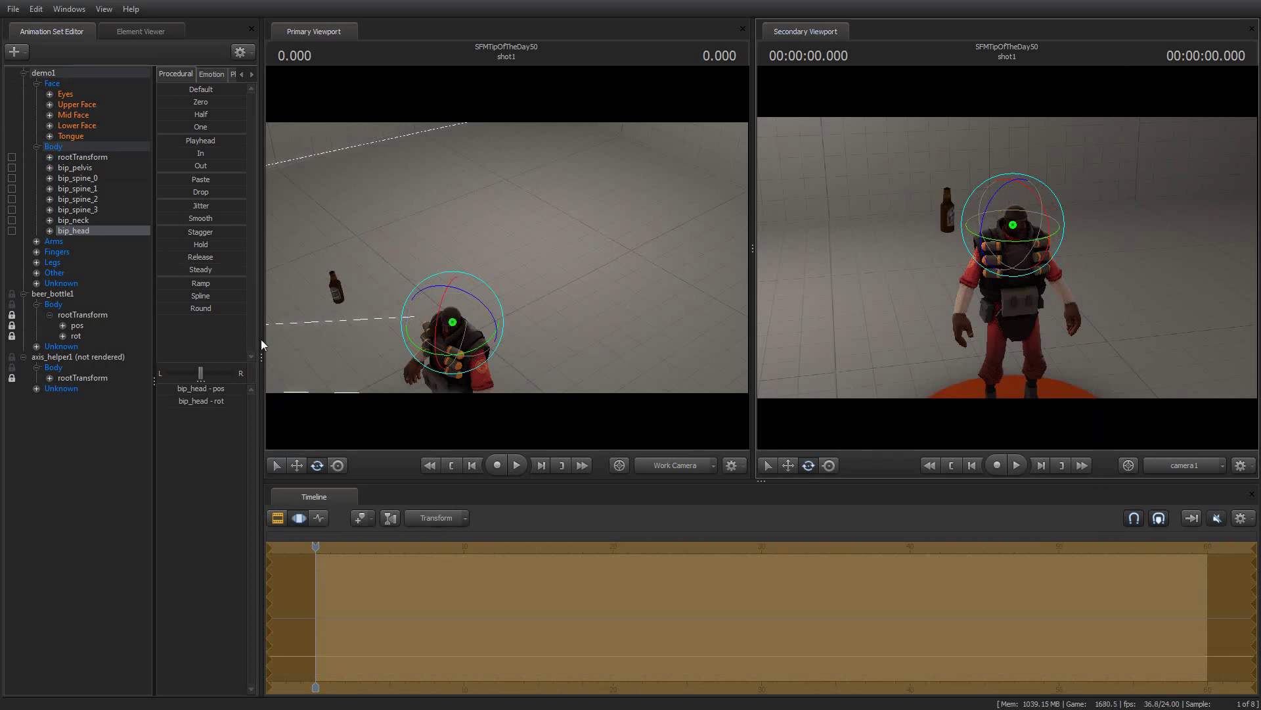
ctrl+click(92, 357)
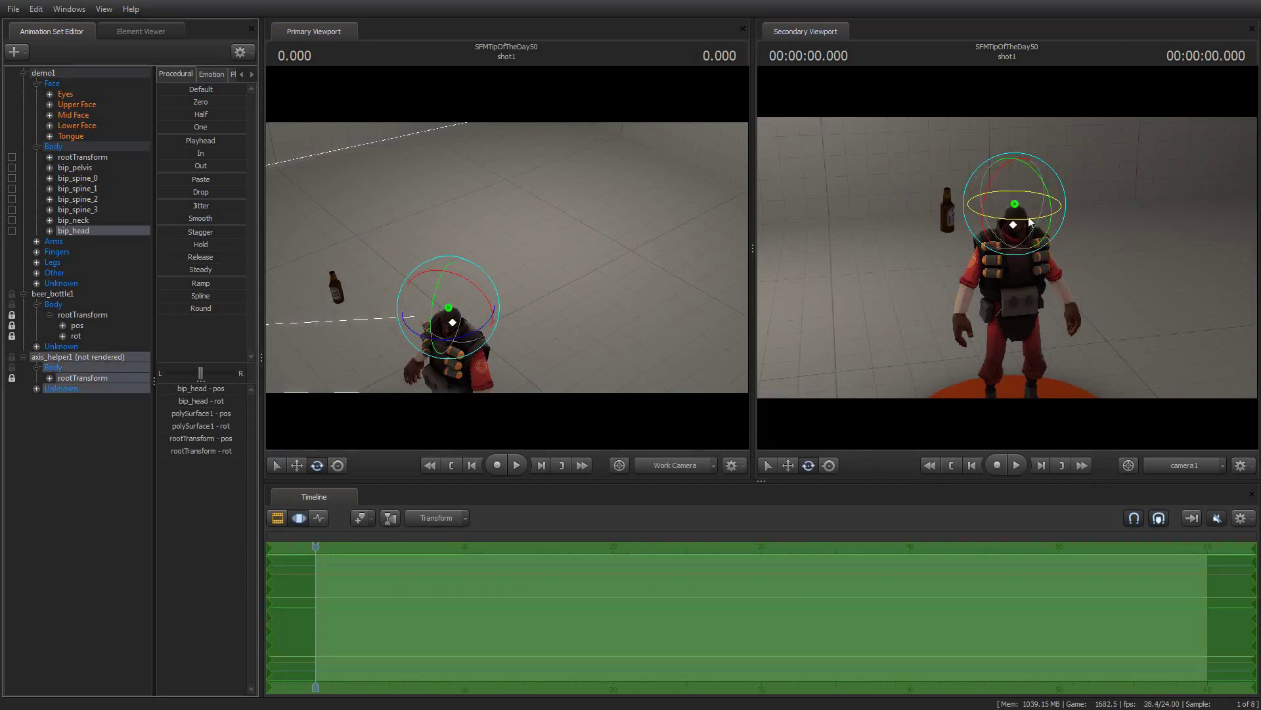
Rotate the selected axis_helper1 around its vertical axis to swing the bottle, and turn bip_head alone sideways.
mouse_move(1029, 220)
mouse_down()
mouse_move(1042, 214)
mouse_move(1008, 210)
mouse_up()
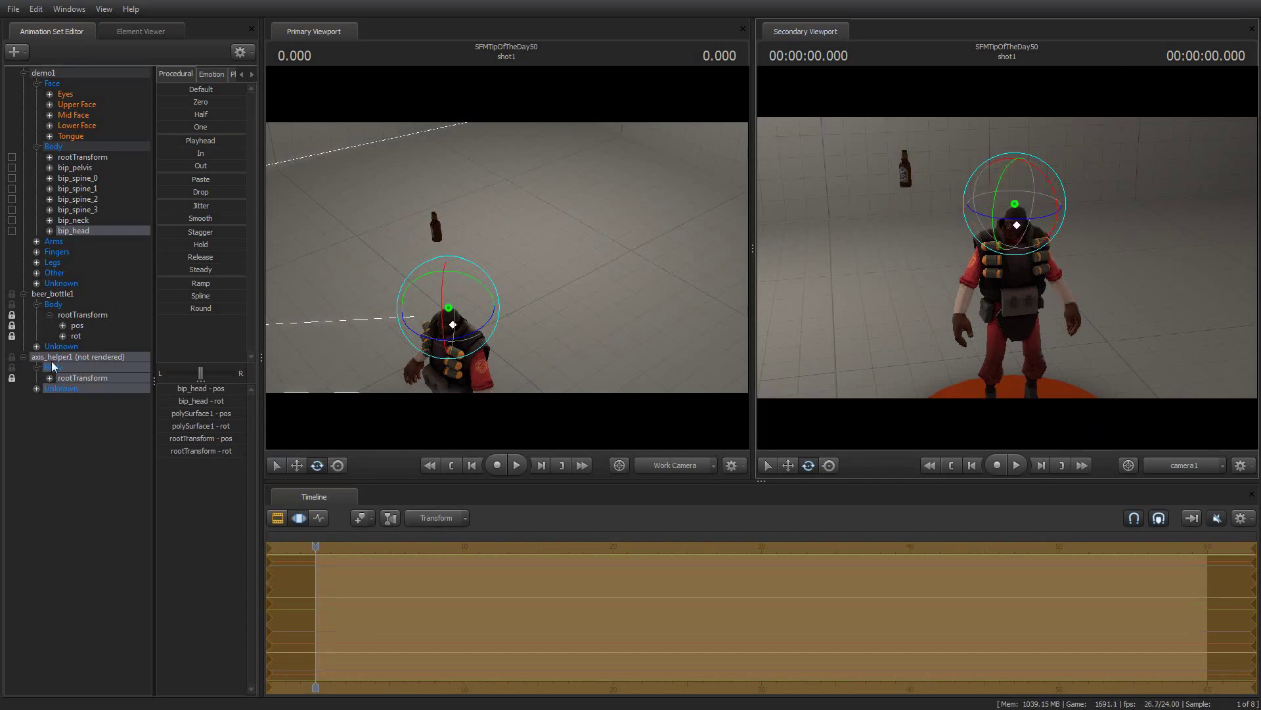
ctrl+click(454, 326)
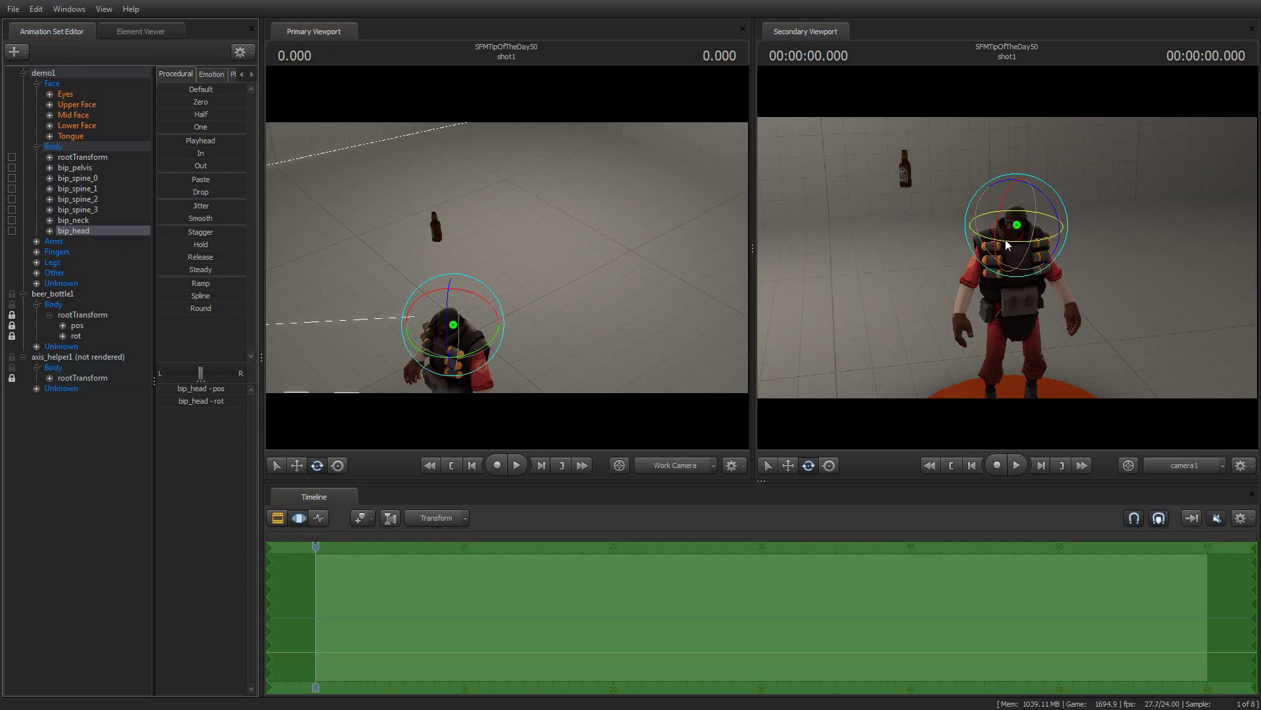
drag(1006, 241, 1060, 232)
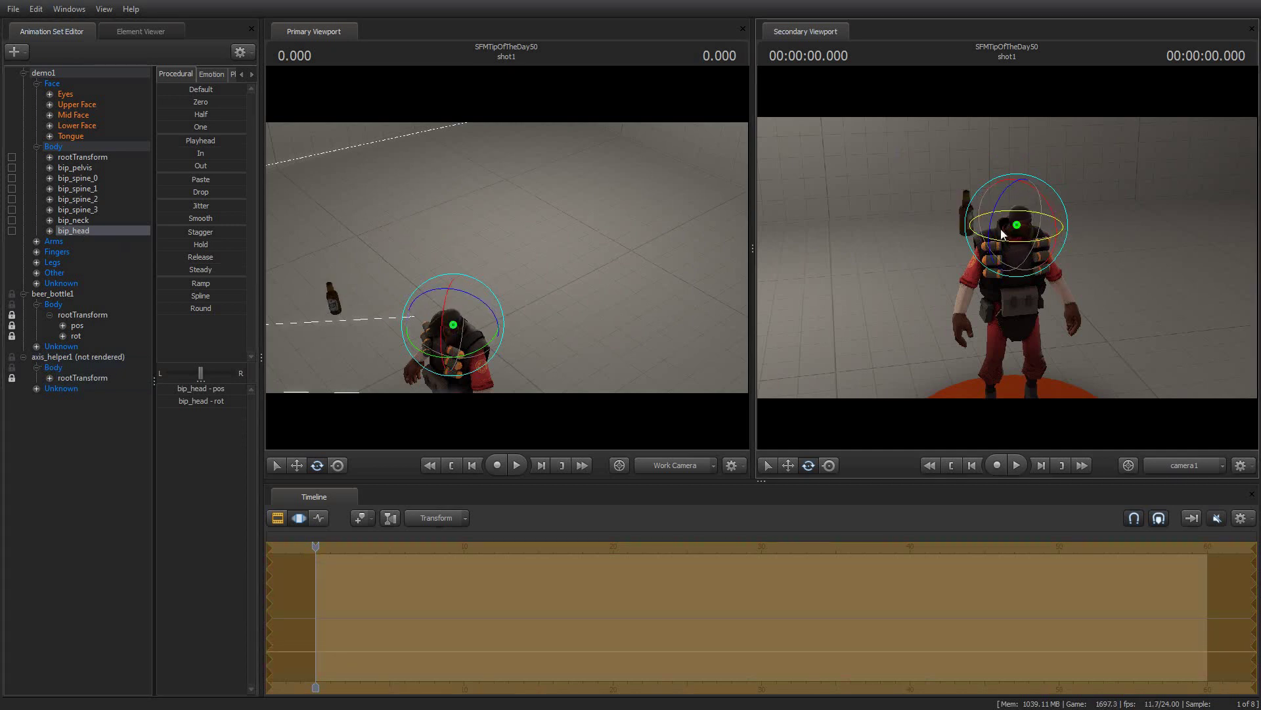
Rotate only axis_helper1 around its vertical axis to orbit the bottle, and rotate bip_head again.
click(91, 358)
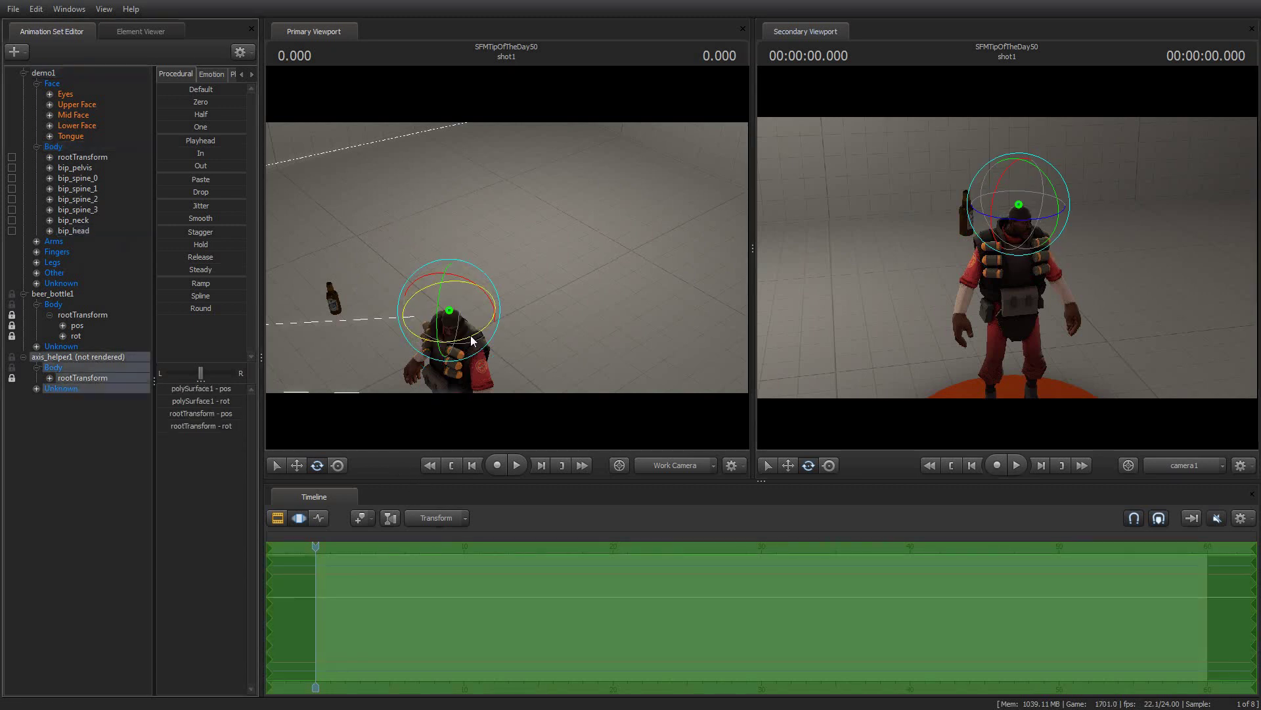
drag(453, 340, 333, 346)
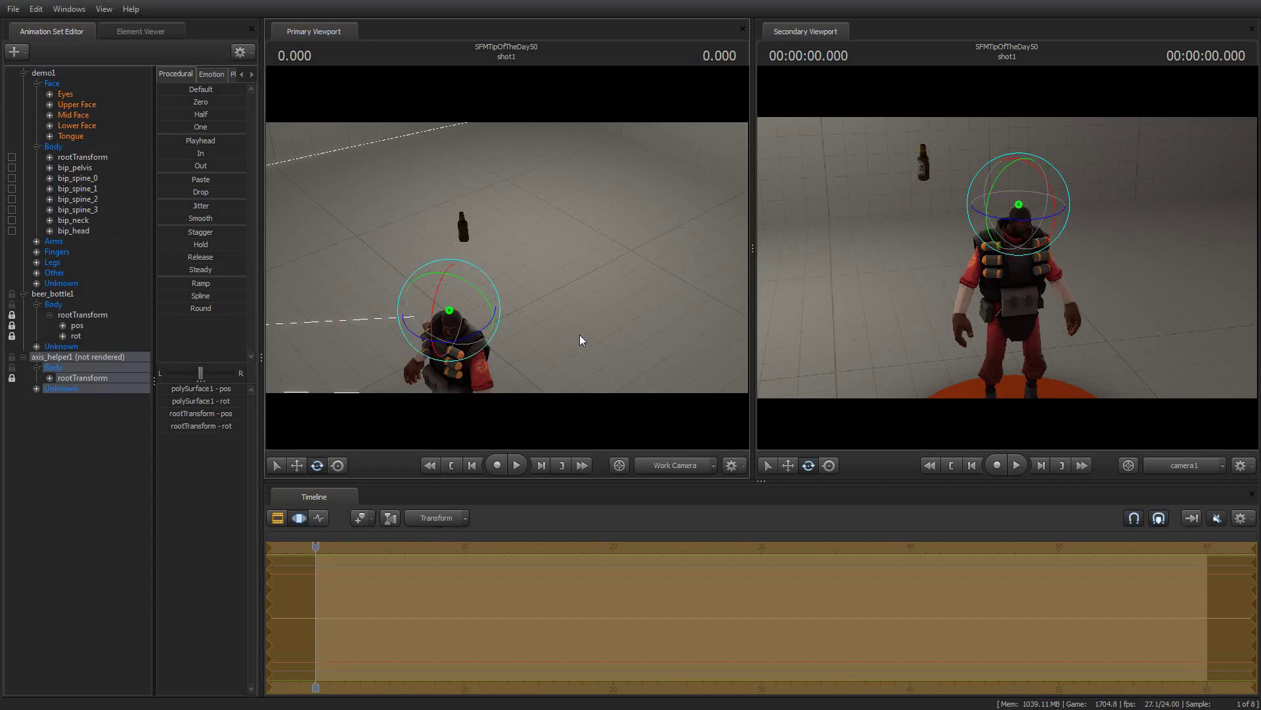
click(1020, 242)
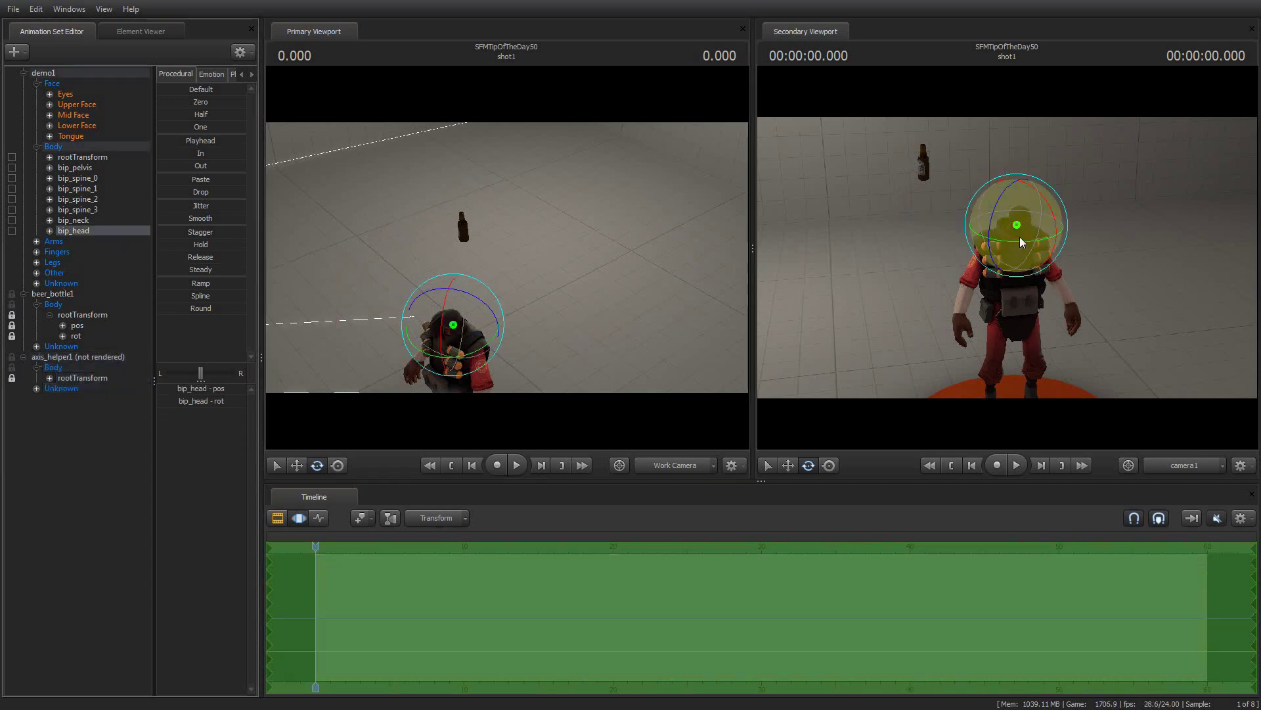
mouse_move(1019, 241)
mouse_down()
mouse_move(978, 251)
mouse_move(890, 234)
mouse_move(1043, 247)
mouse_up()
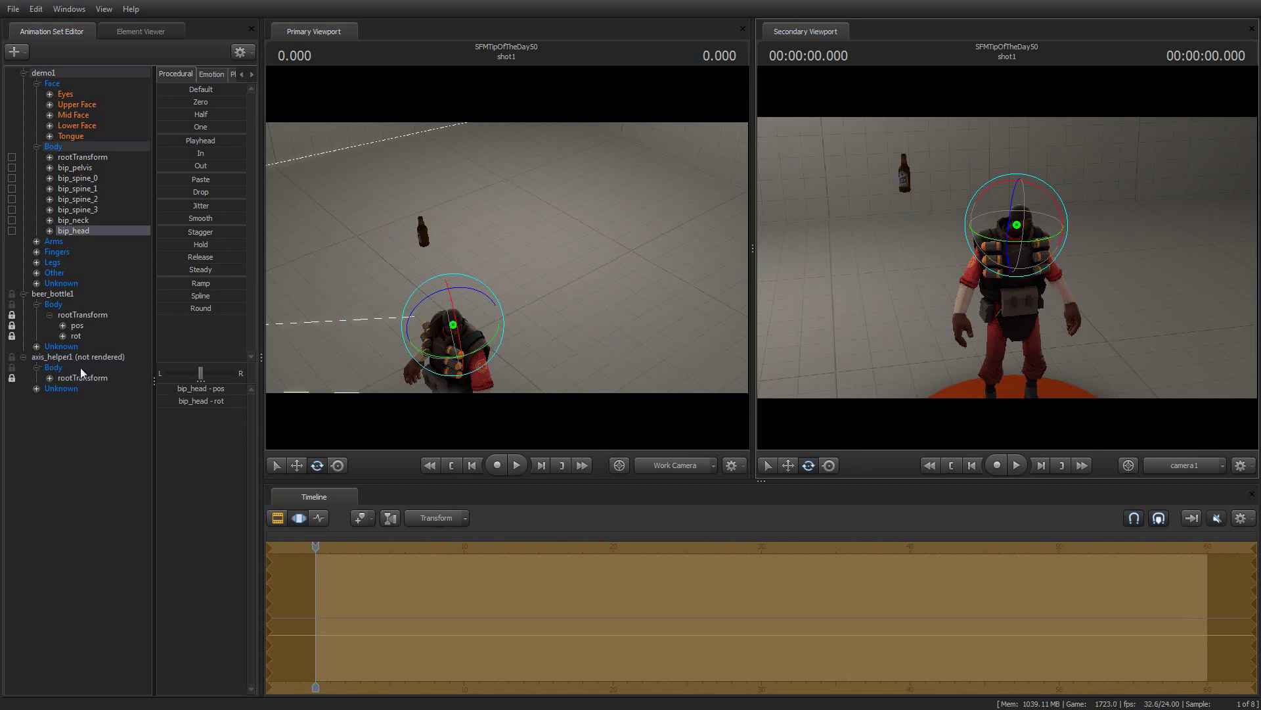
Turn Renderable back on for axis_helper1, and rotate the helper around its vertical axis.
click(124, 388)
right_click(124, 387)
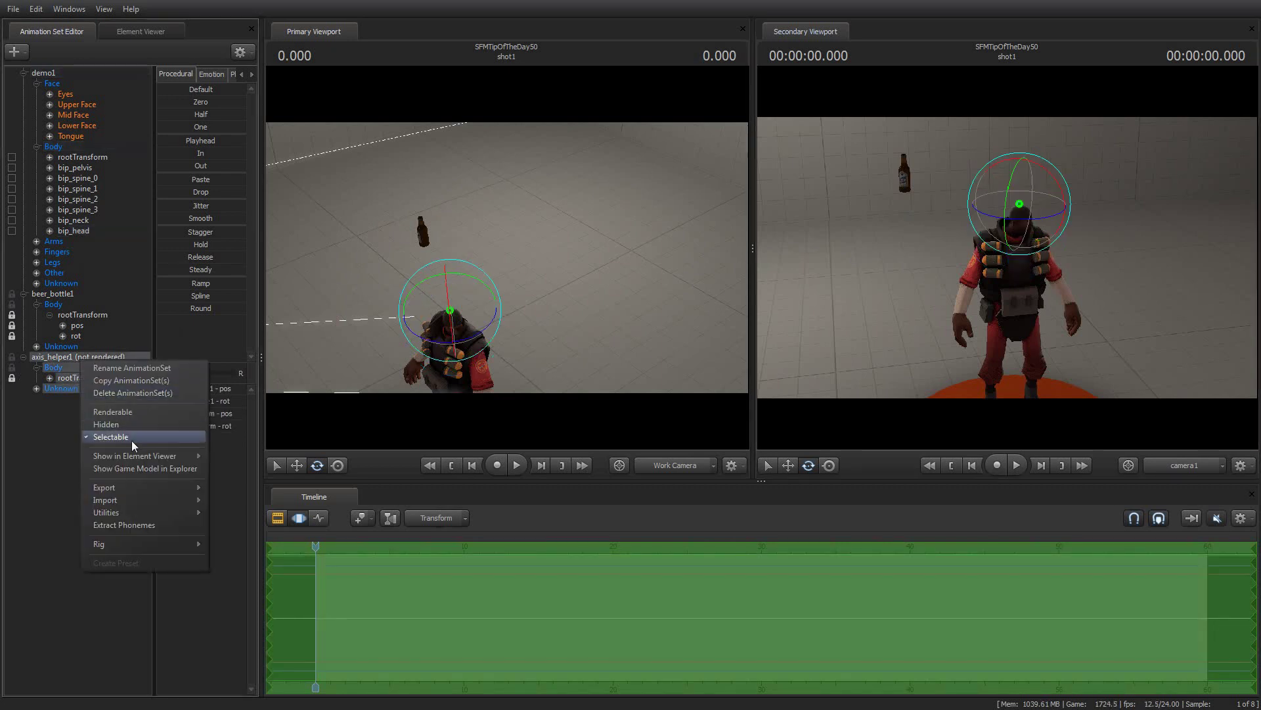
click(131, 412)
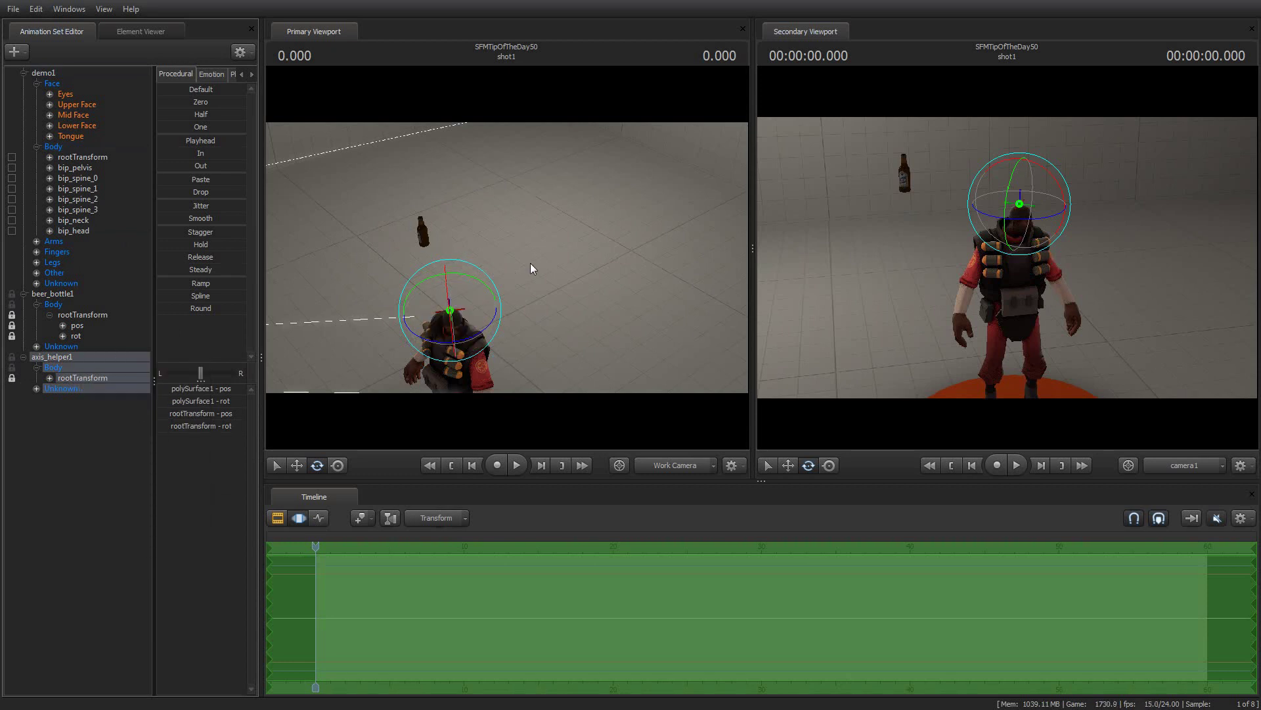
drag(1036, 221, 966, 212)
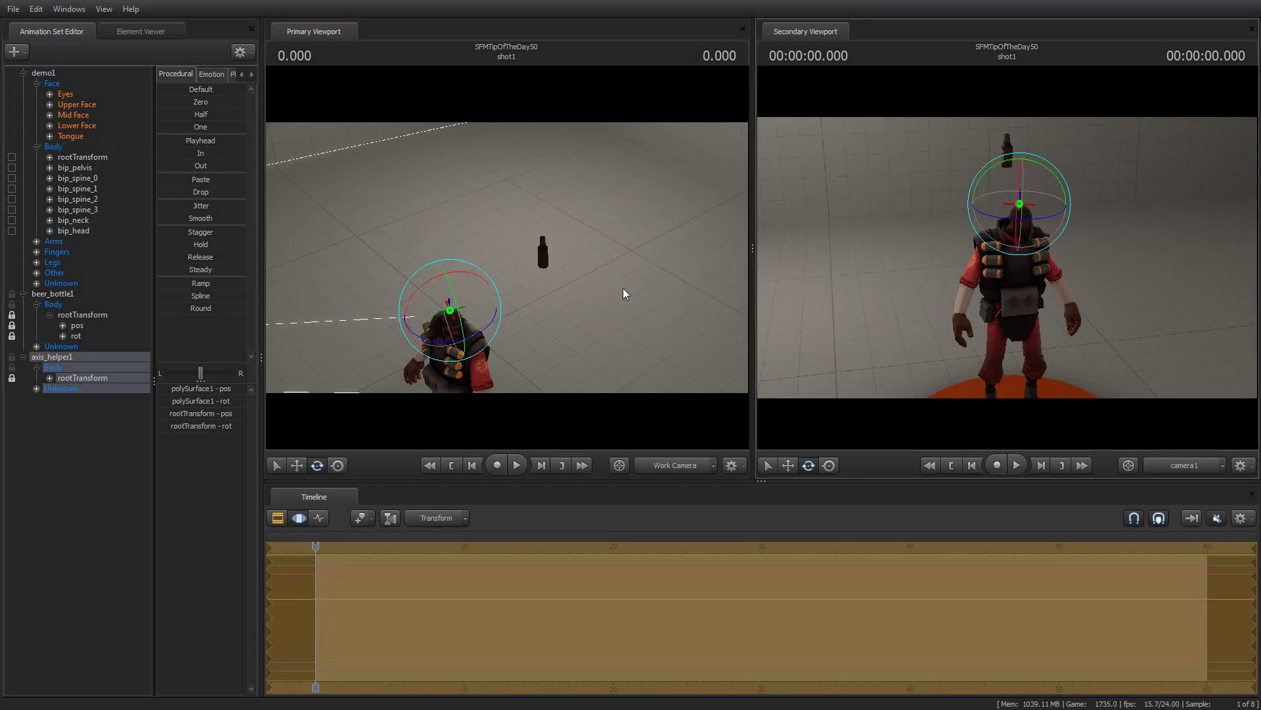
Rotate axis_helper1 around its vertical axis in a close-up of the Demoman's head, and turn bip_head sideways.
mouse_move(619, 288)
mouse_down()
mouse_move(631, 281)
mouse_move(558, 295)
mouse_move(542, 286)
mouse_move(559, 303)
mouse_move(557, 283)
mouse_move(611, 292)
mouse_up()
key(w)
drag(625, 209, 574, 212)
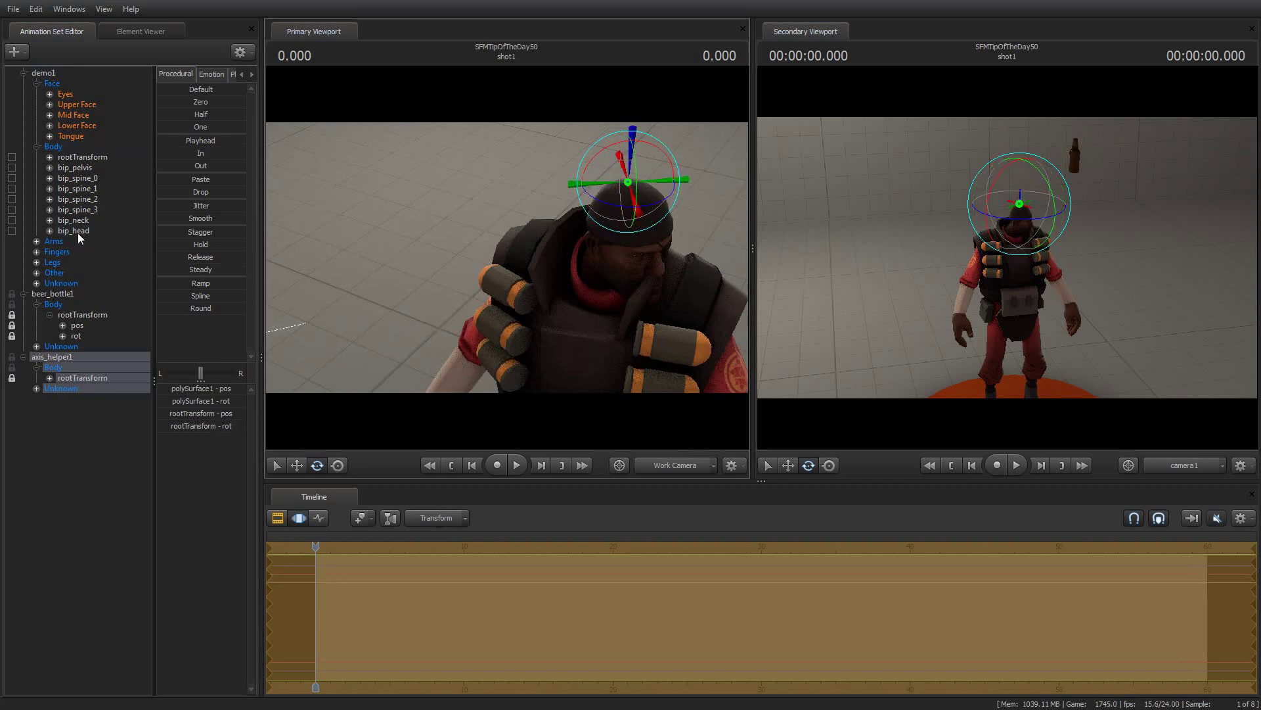
click(620, 265)
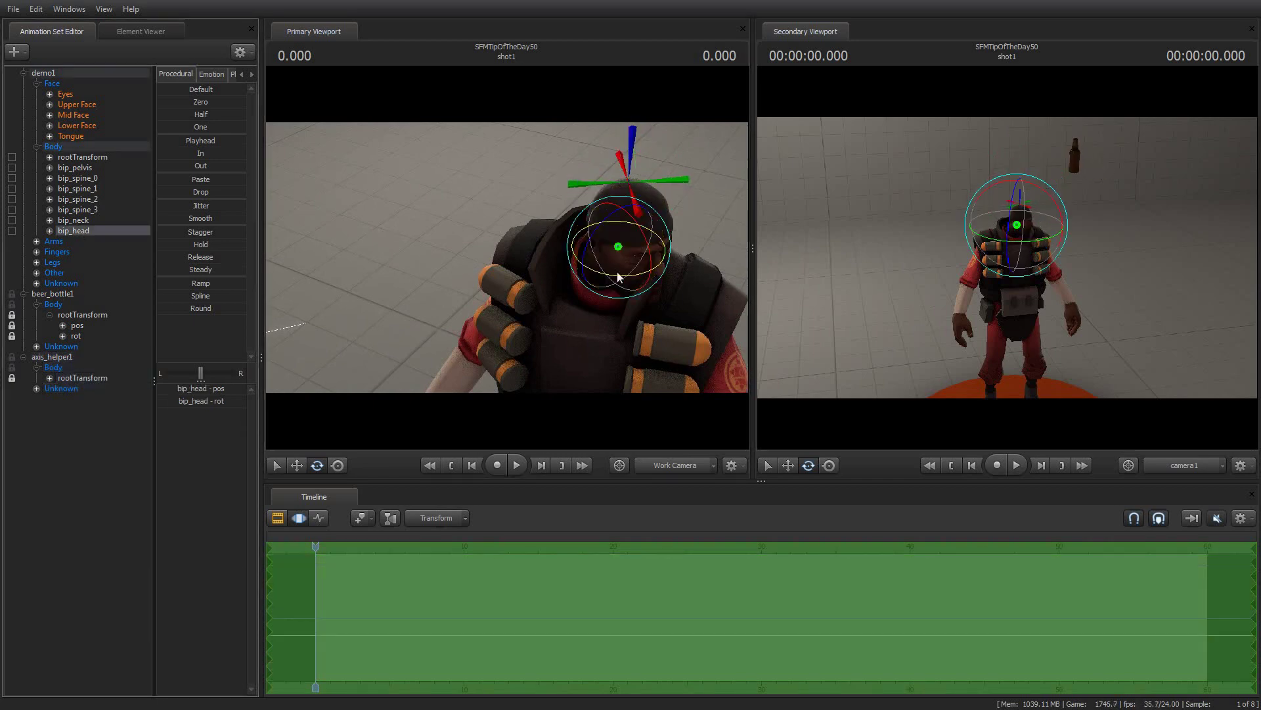
drag(582, 272, 576, 274)
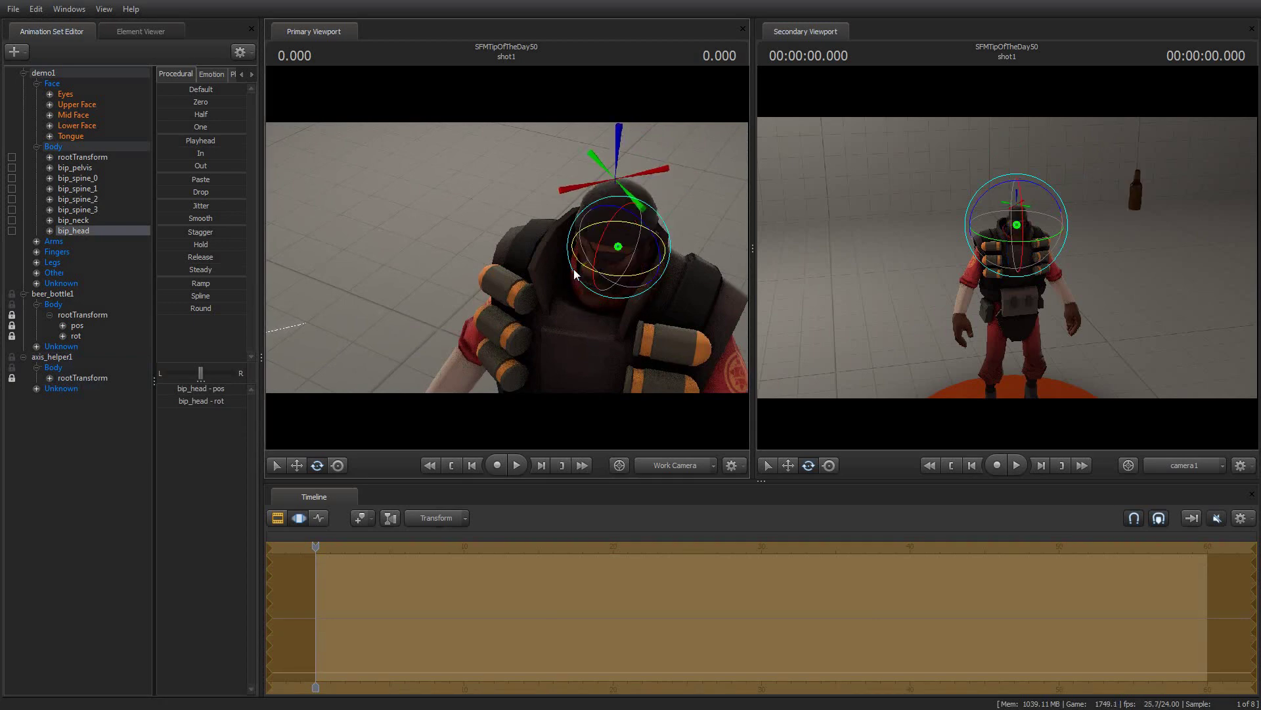